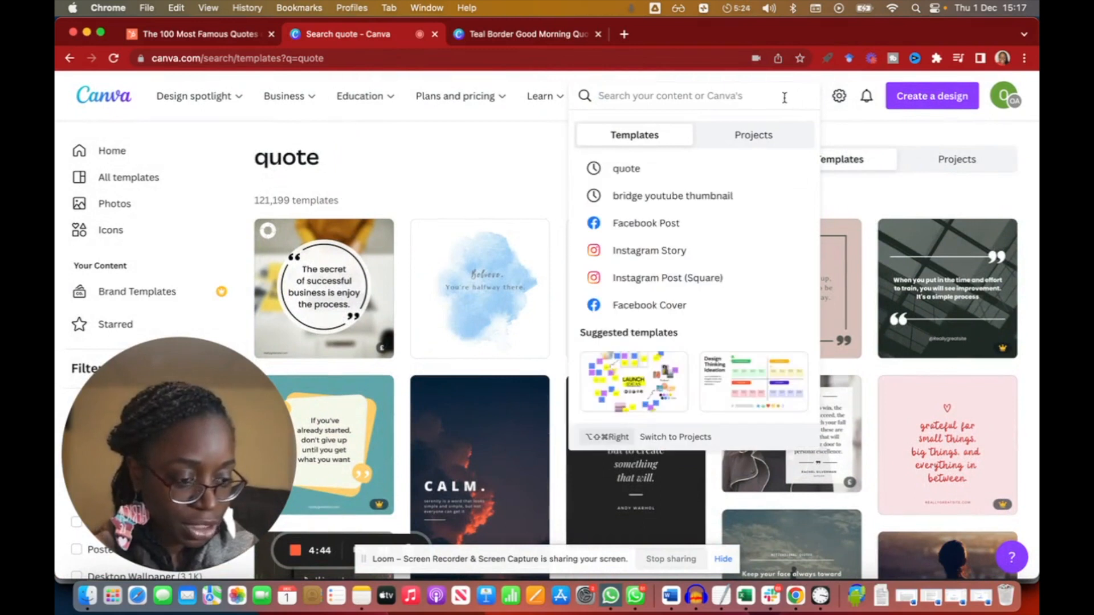
Search the templates for 'quote' and open the beige simple-border good morning quote template.
type("quote")
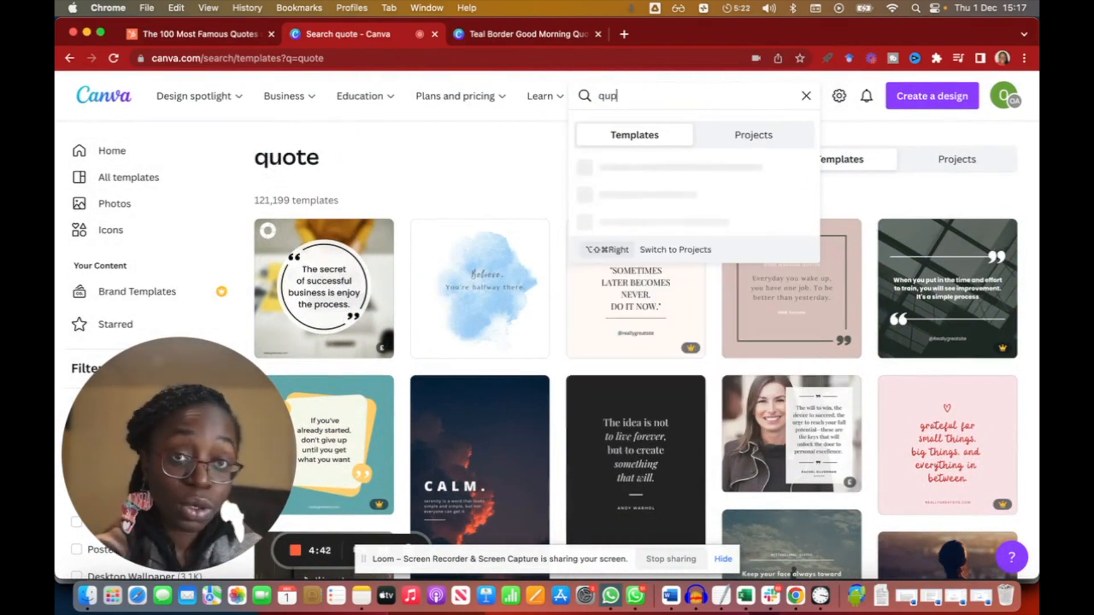
key("Return")
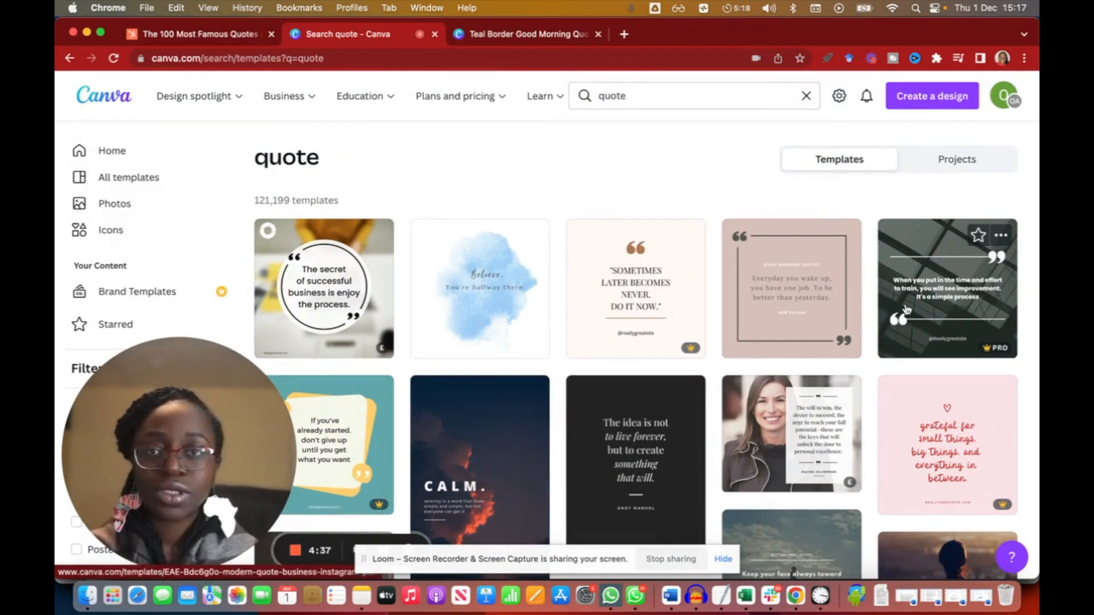
scroll(855, 319, "down", 3)
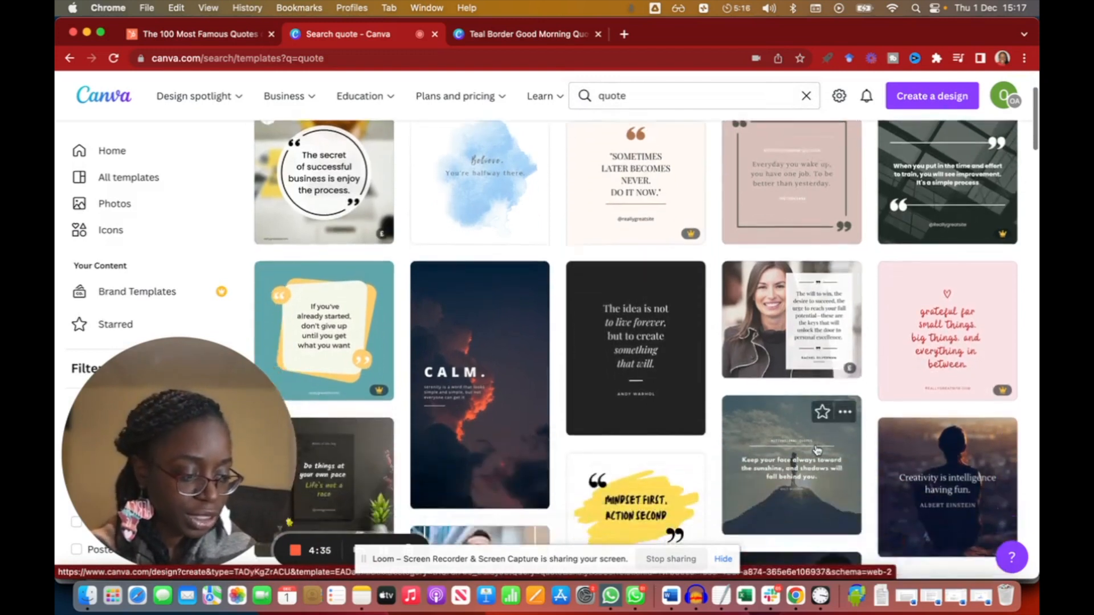
scroll(815, 325, "up", 2)
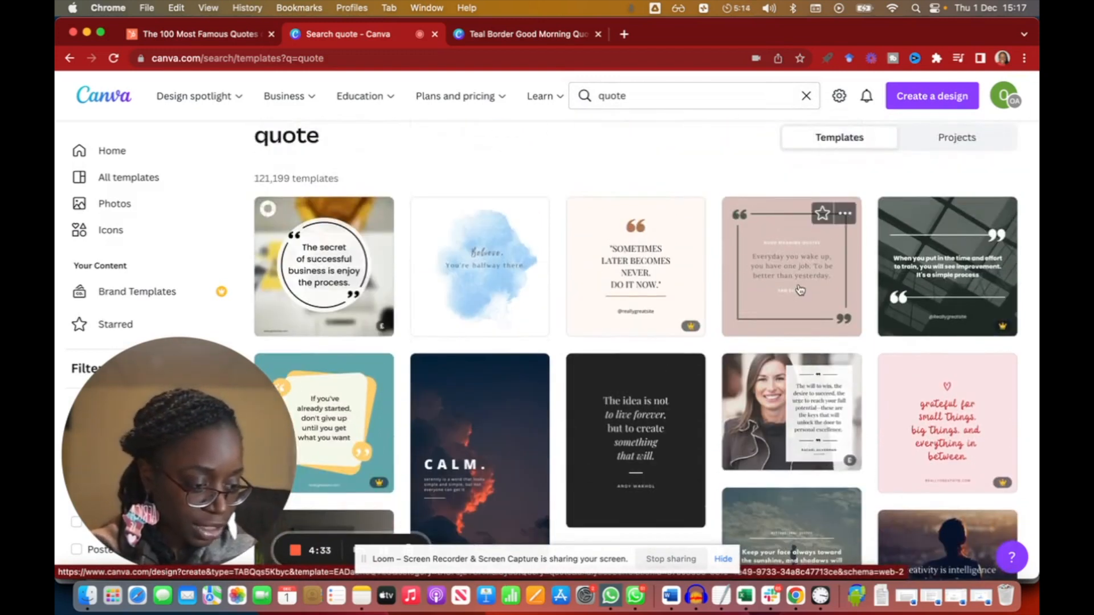
left_click(800, 291)
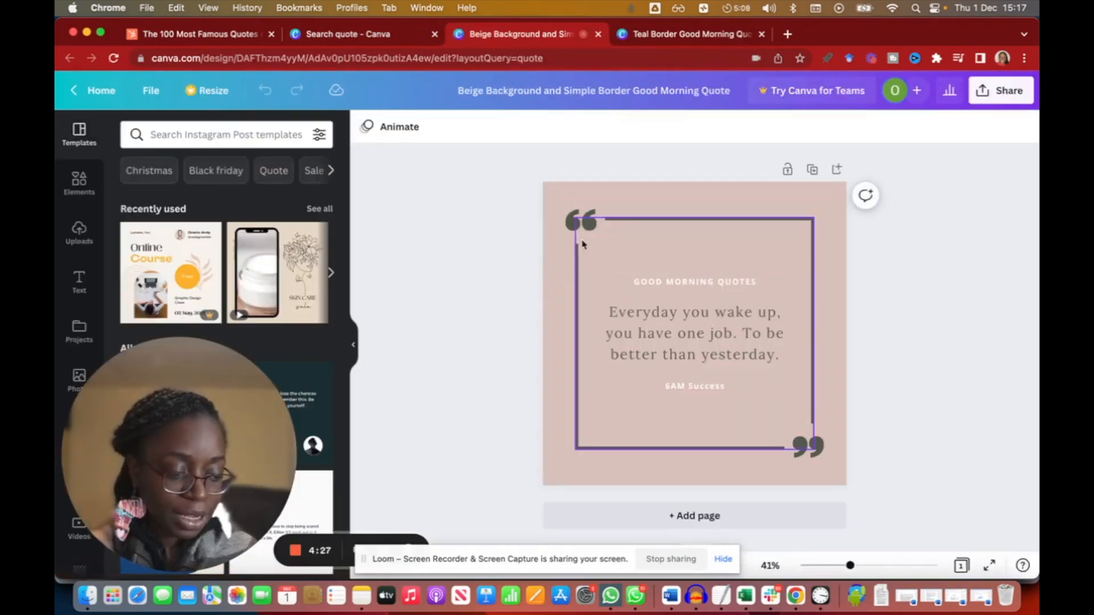
Inspect the template's quotation-mark graphics and its main quote text box.
left_click(581, 221)
left_click(820, 447)
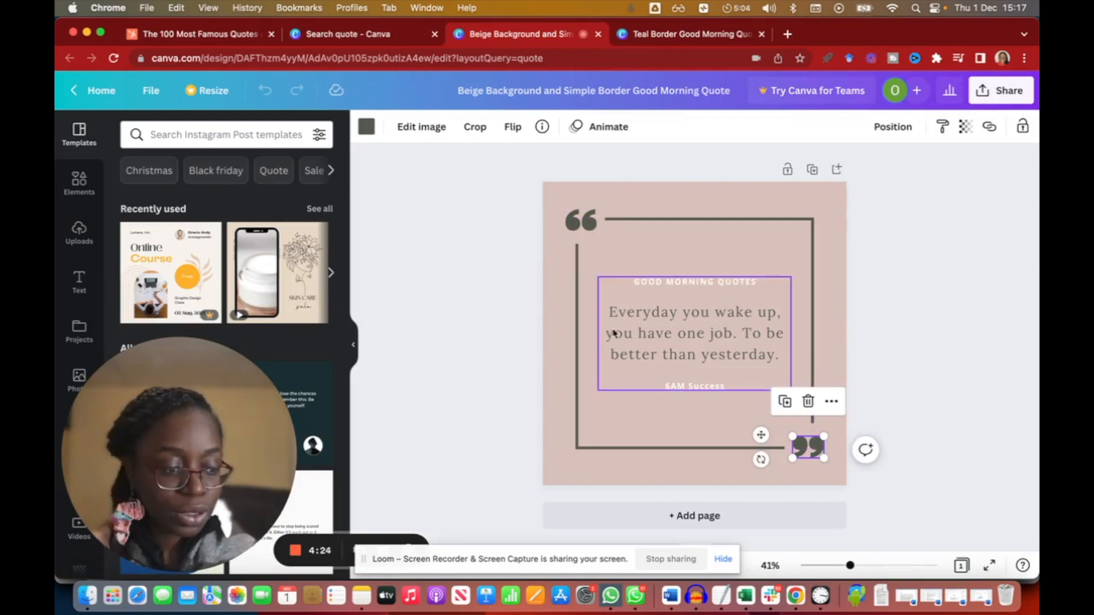
left_click(680, 347)
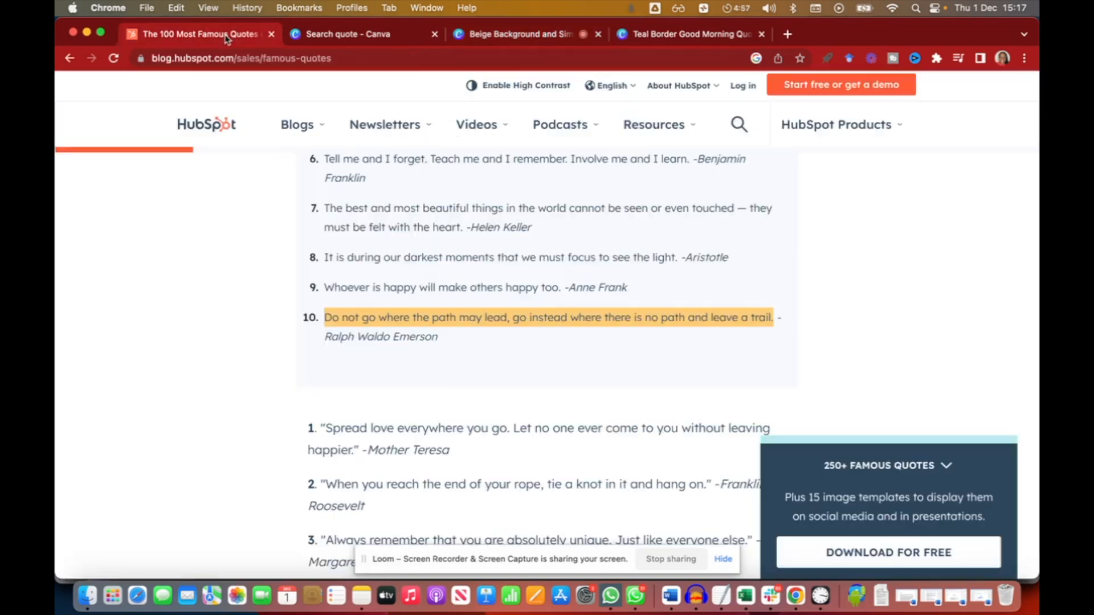
Search Google for quotes and open the HubSpot article 'The 100 Most Famous Quotes of All Time'.
left_click(228, 35)
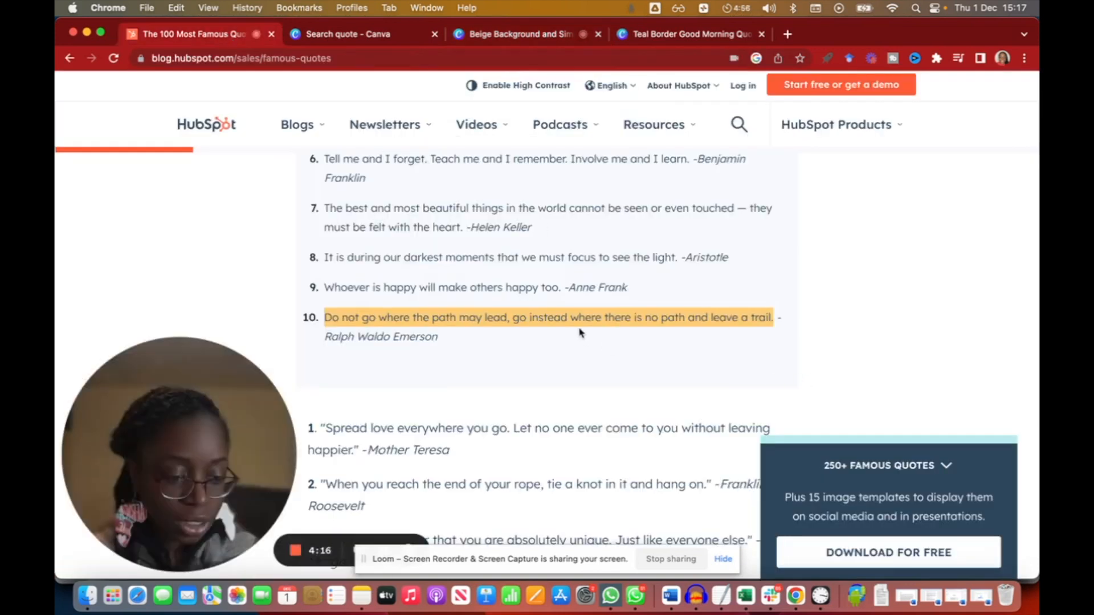
left_click(790, 34)
type("quotes")
key("Return")
scroll(345, 286, "down", 5)
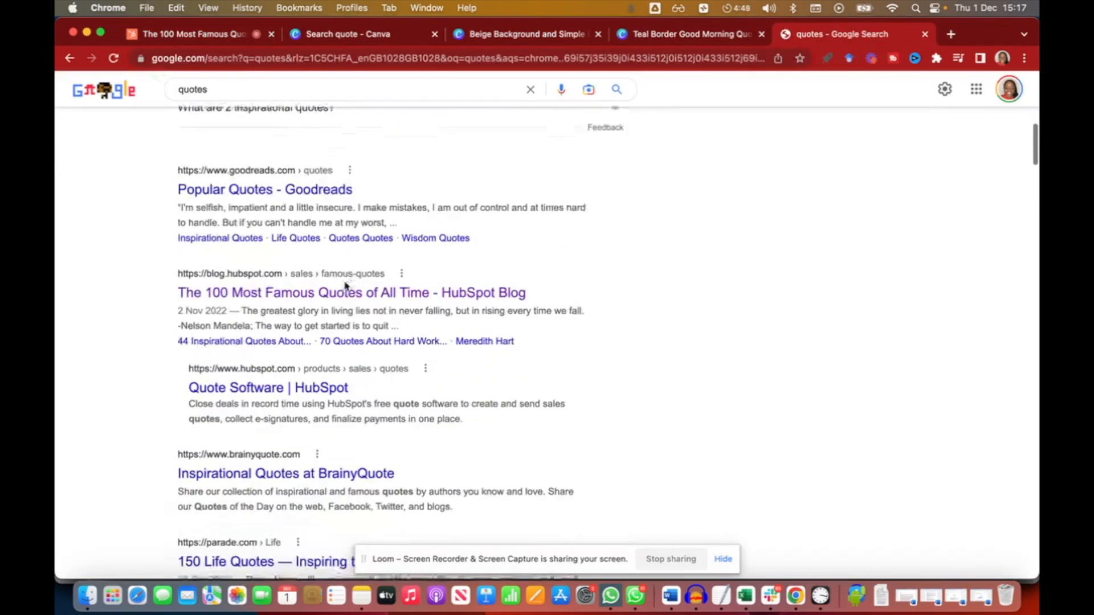
scroll(345, 286, "down", 1)
left_click(343, 219)
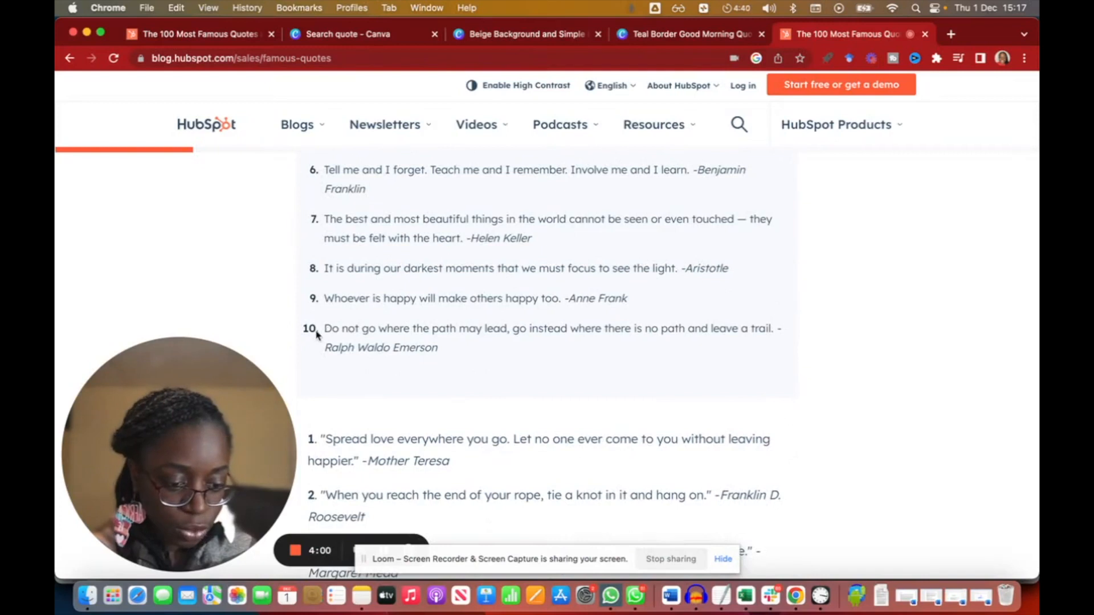
Copy the quote 'Do not go where the path may lead, go instead where there is no path and leave a trail.'.
left_click_drag(317, 333, 775, 340)
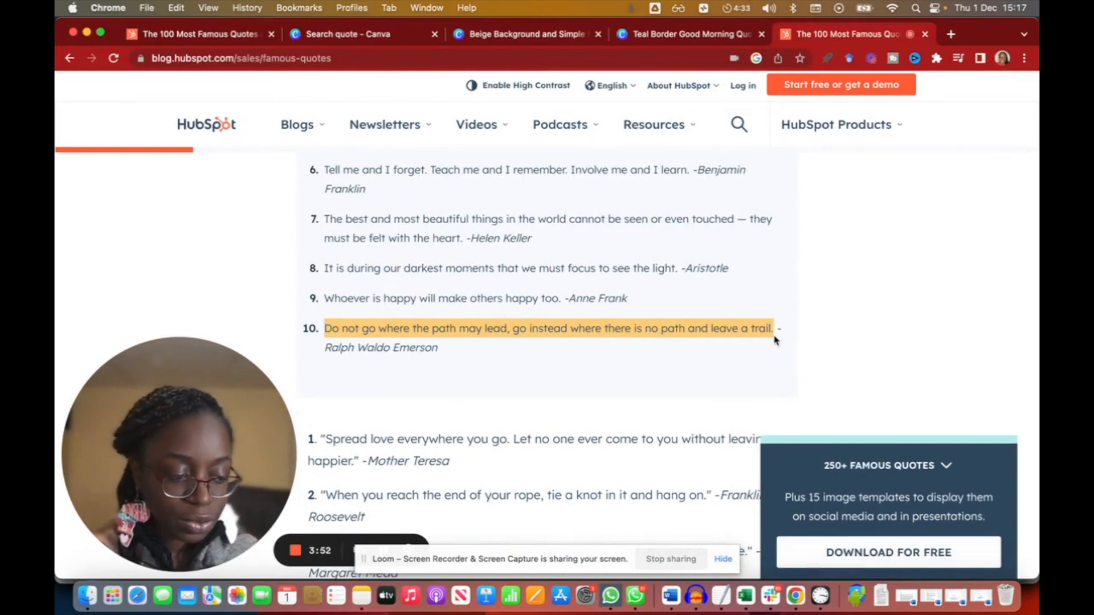
right_click(395, 329)
left_click(433, 361)
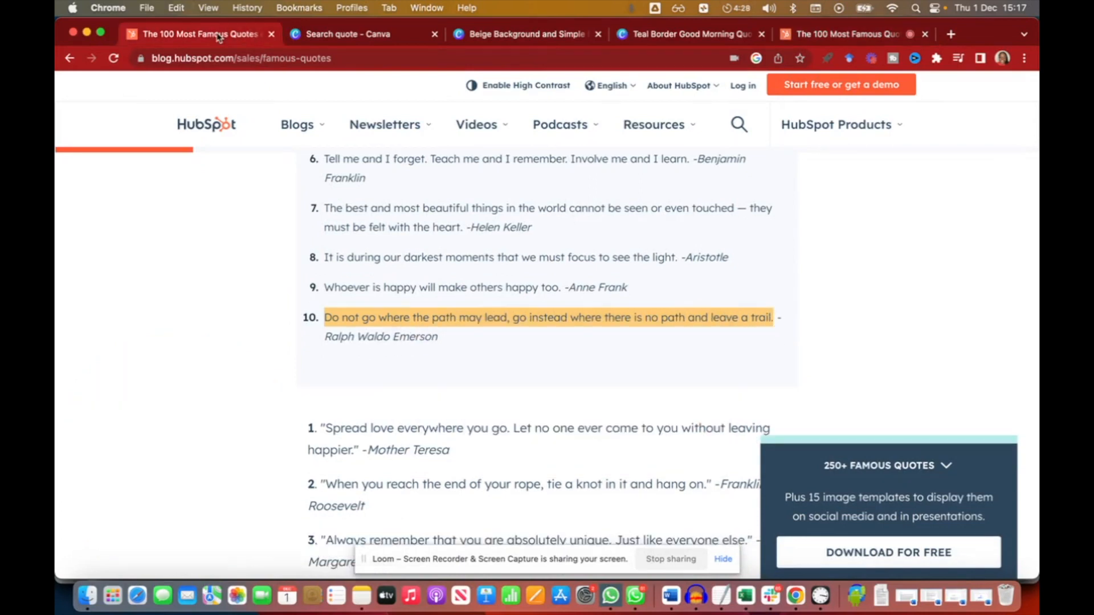
Replace the design's main quote text with the copied Emerson quote.
left_click(401, 34)
left_click(531, 36)
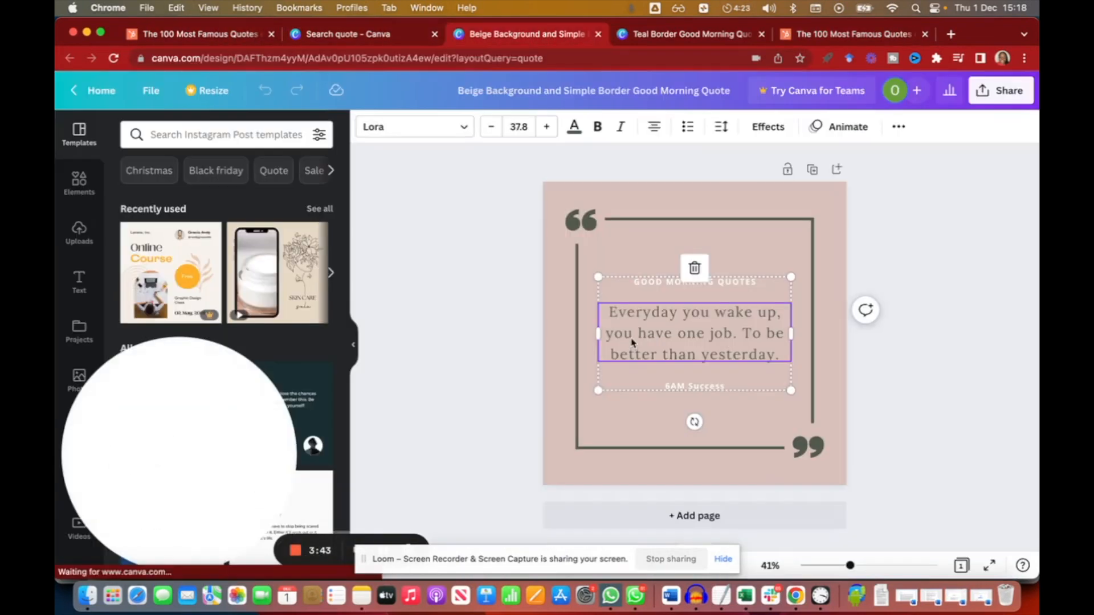
double_click(660, 330)
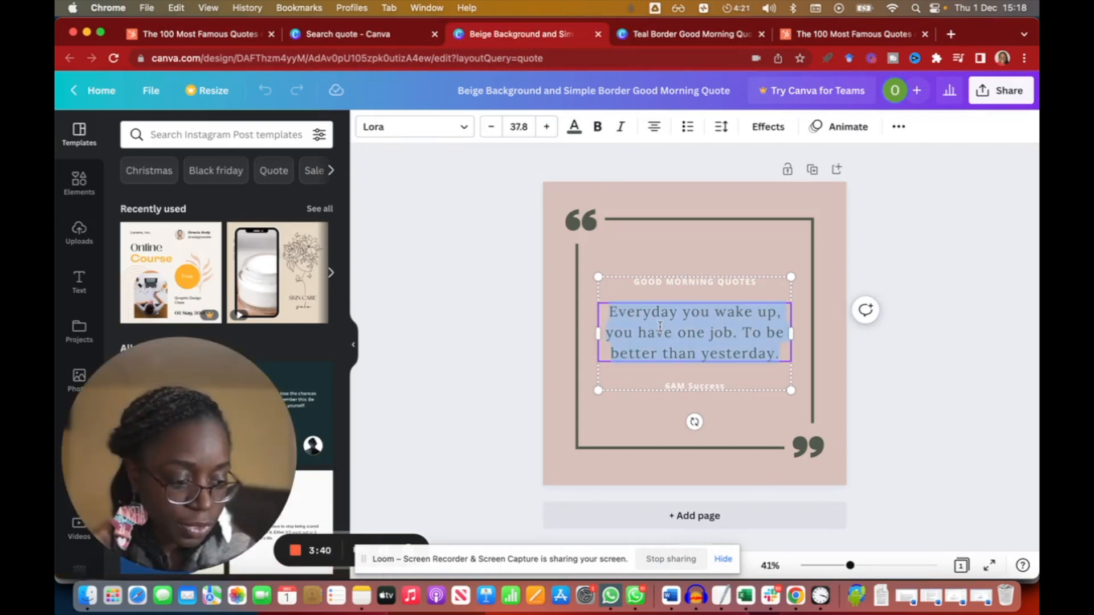
right_click(660, 329)
left_click(606, 335)
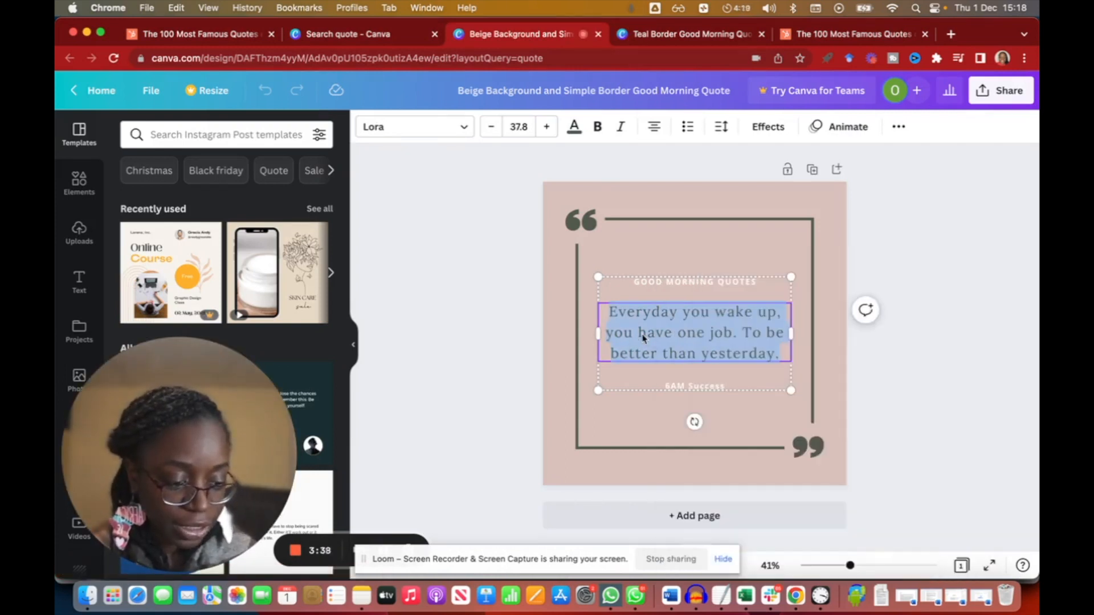
right_click(642, 338)
left_click(685, 378)
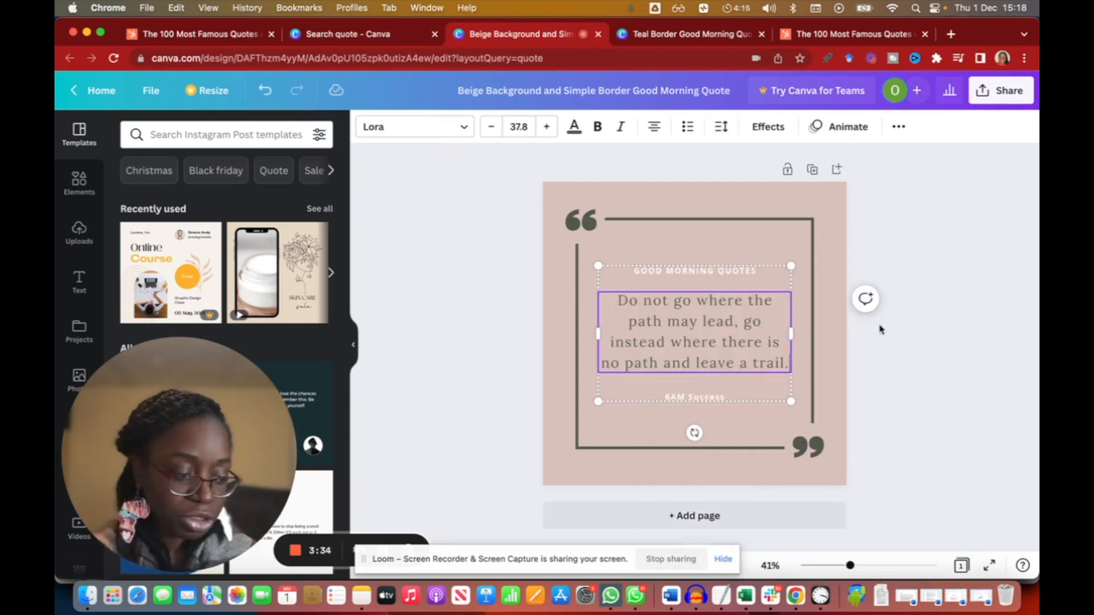
Edit the small heading to read the designer's name followed by 'FAVOURITE QUOTES'.
left_click(965, 317)
double_click(724, 273)
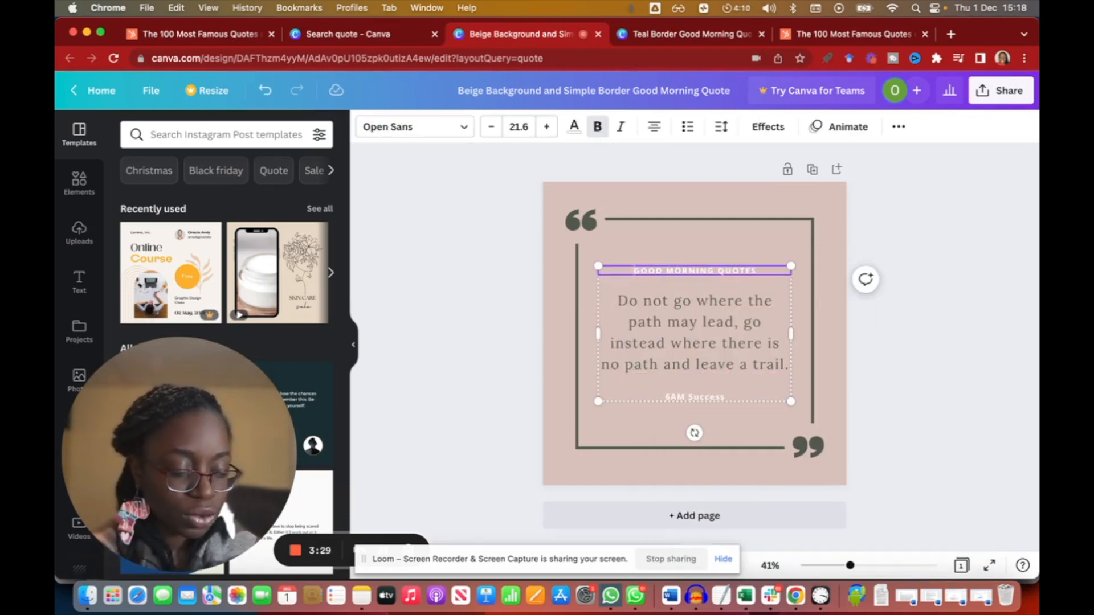
type("OBE'S FAVOUR")
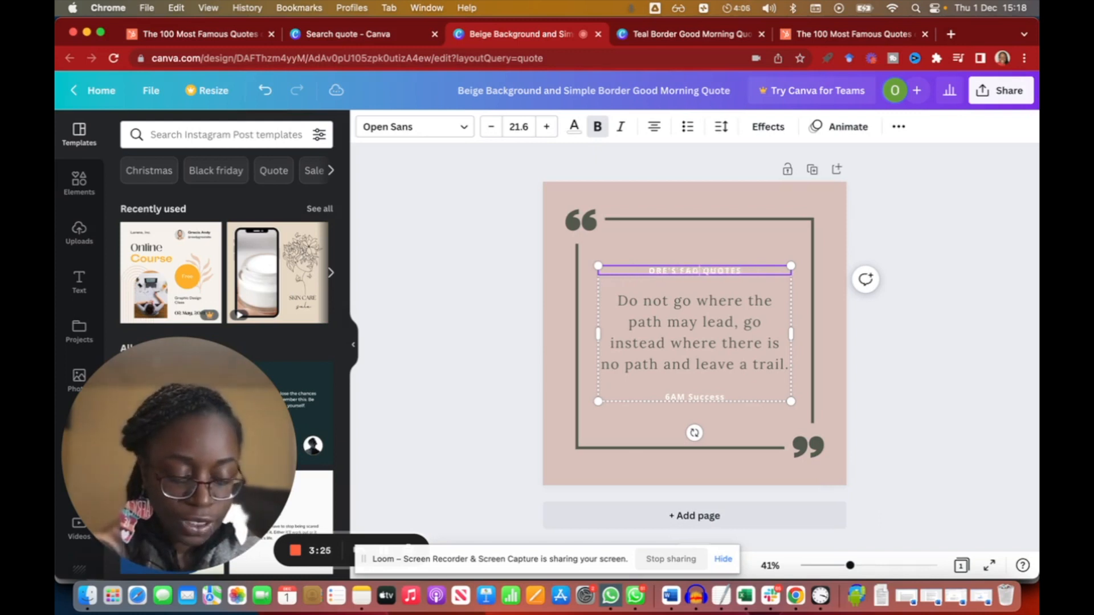
type("ITE")
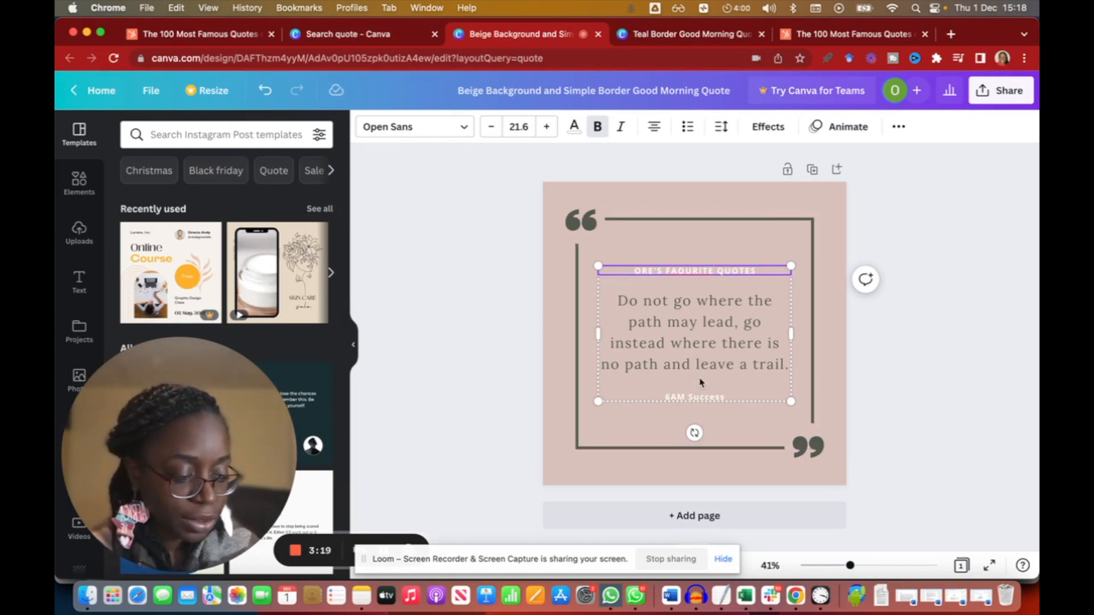
Replace the attribution line under the quote with 'Ralph Waldo Emerson' copied from the article.
left_click(680, 398)
double_click(684, 400)
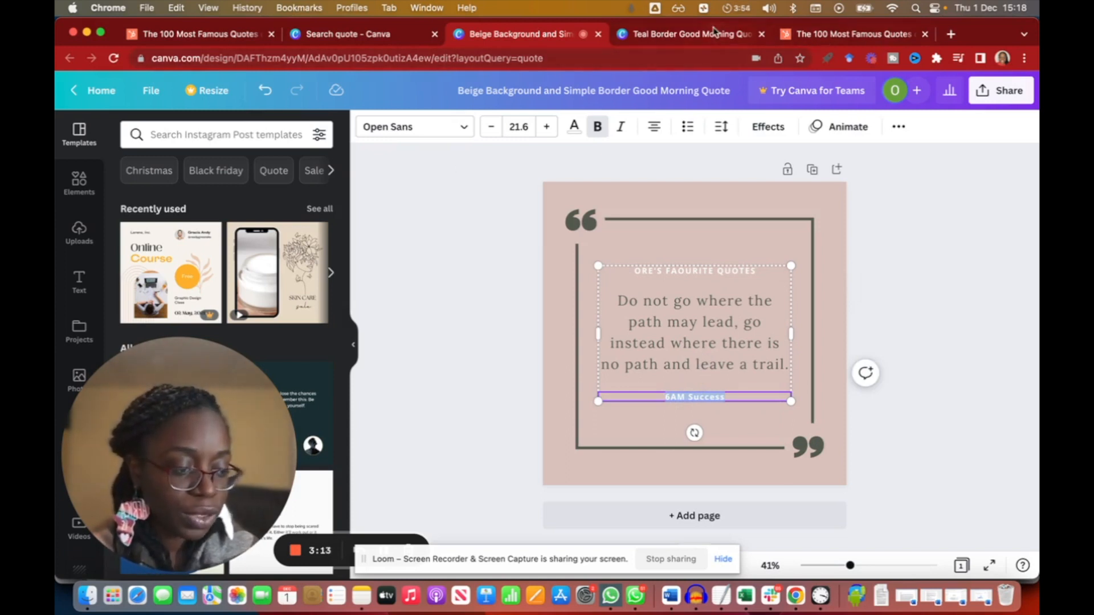
left_click(779, 31)
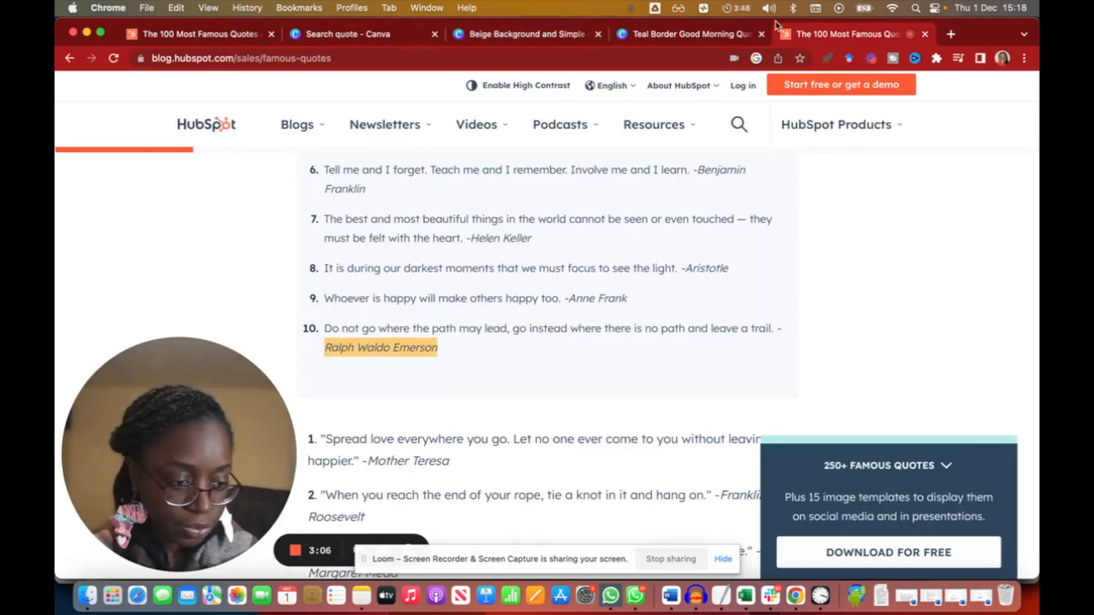
left_click(573, 40)
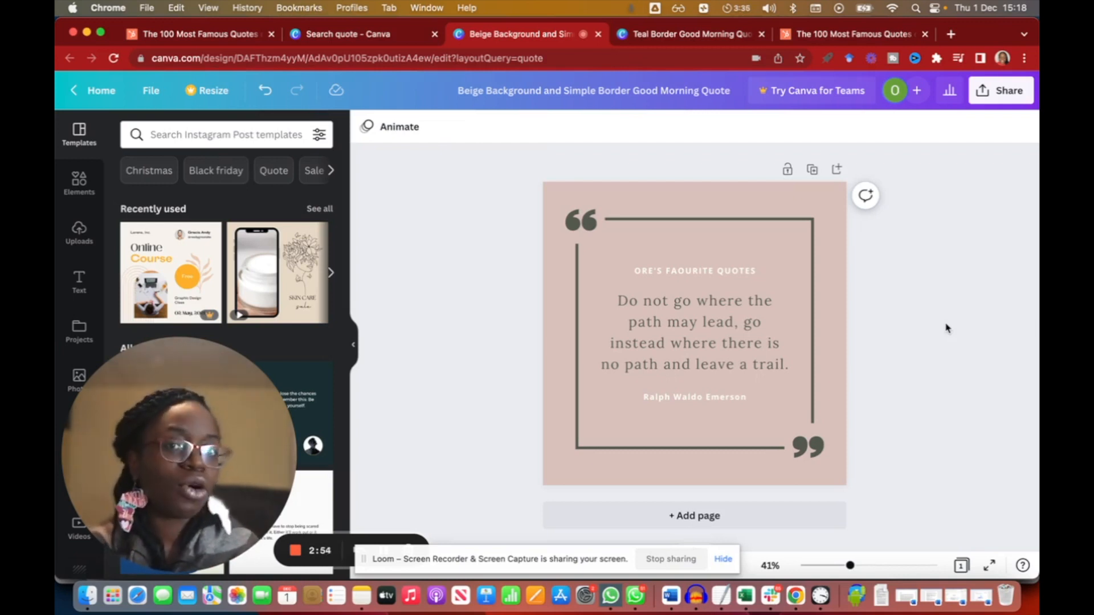
Change the design's background colour to Dark Turquoise #03989e.
left_click(844, 244)
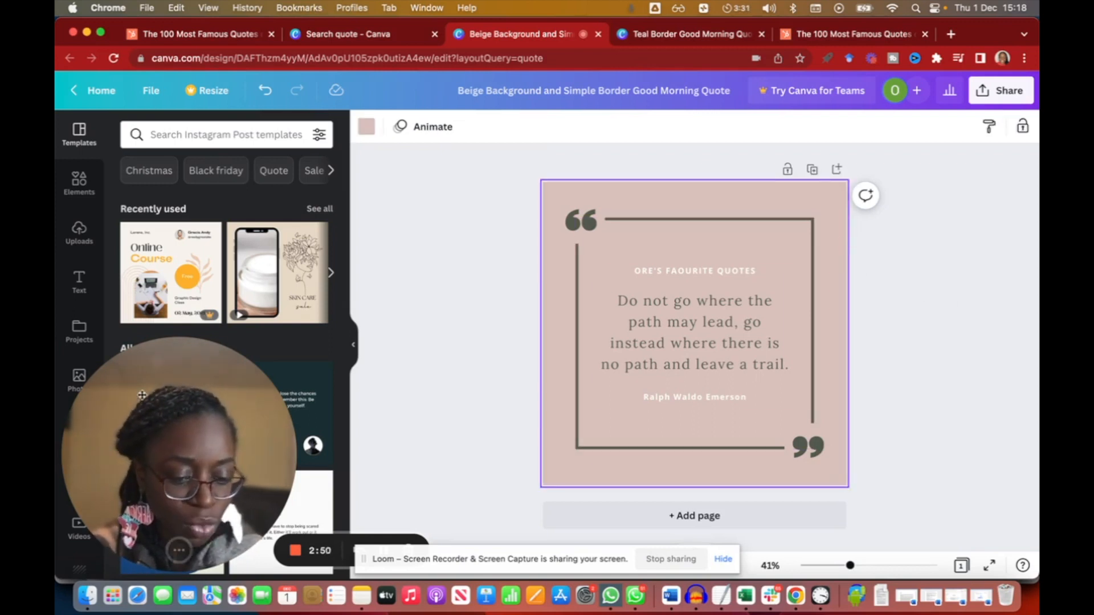
left_click(164, 551)
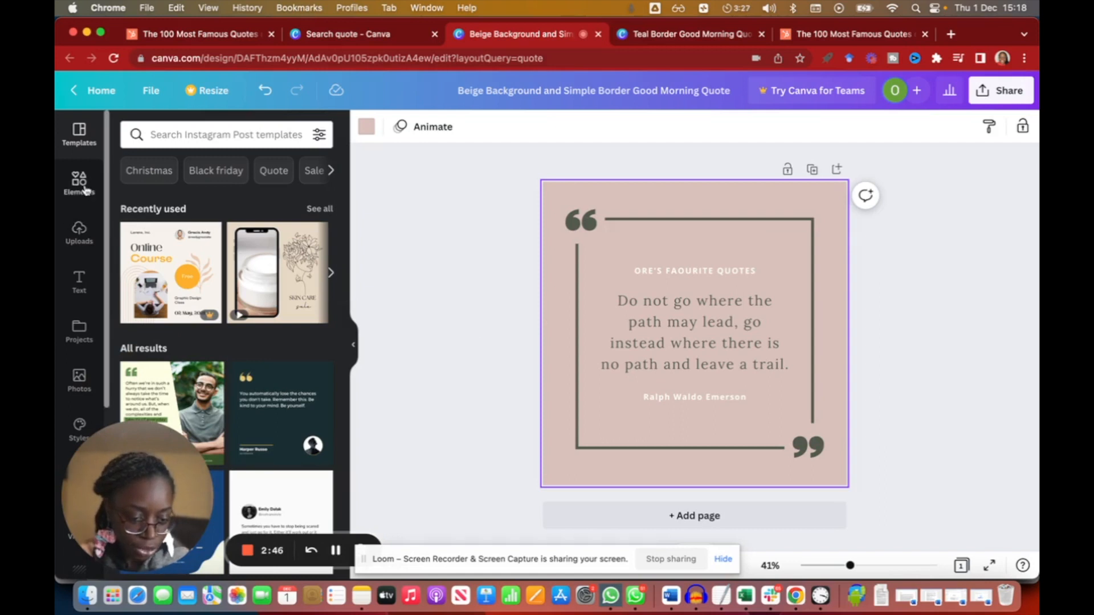
left_click(367, 127)
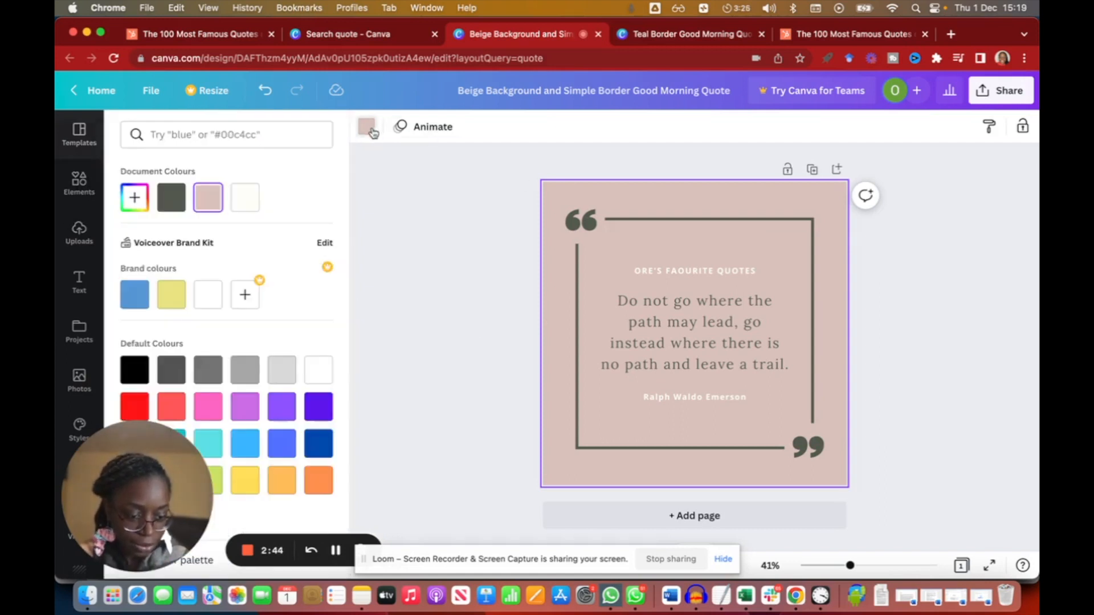
left_click_drag(140, 480, 957, 446)
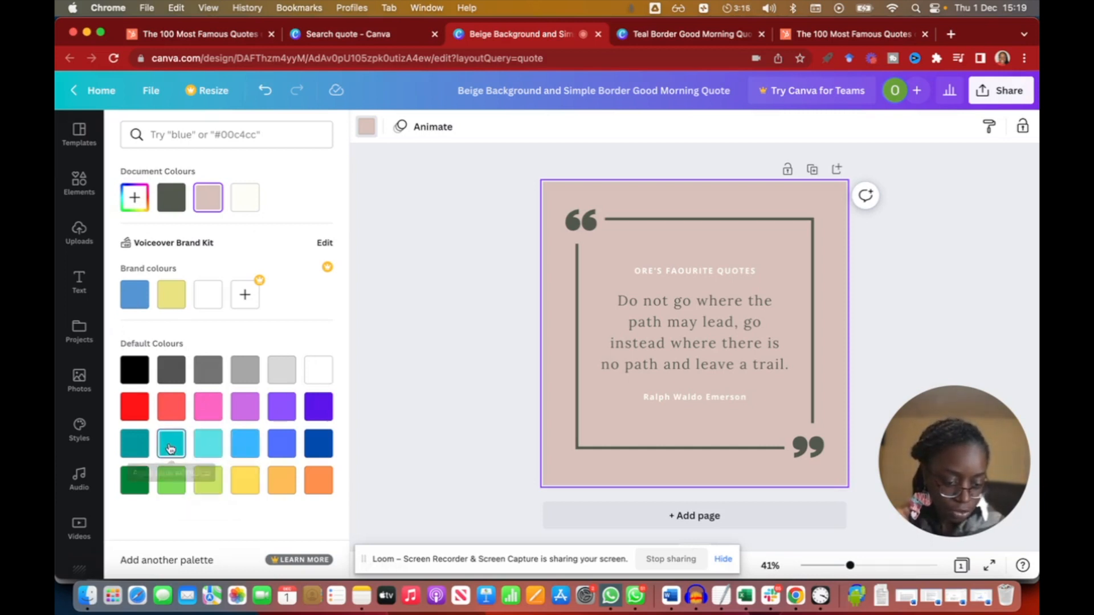
left_click(137, 446)
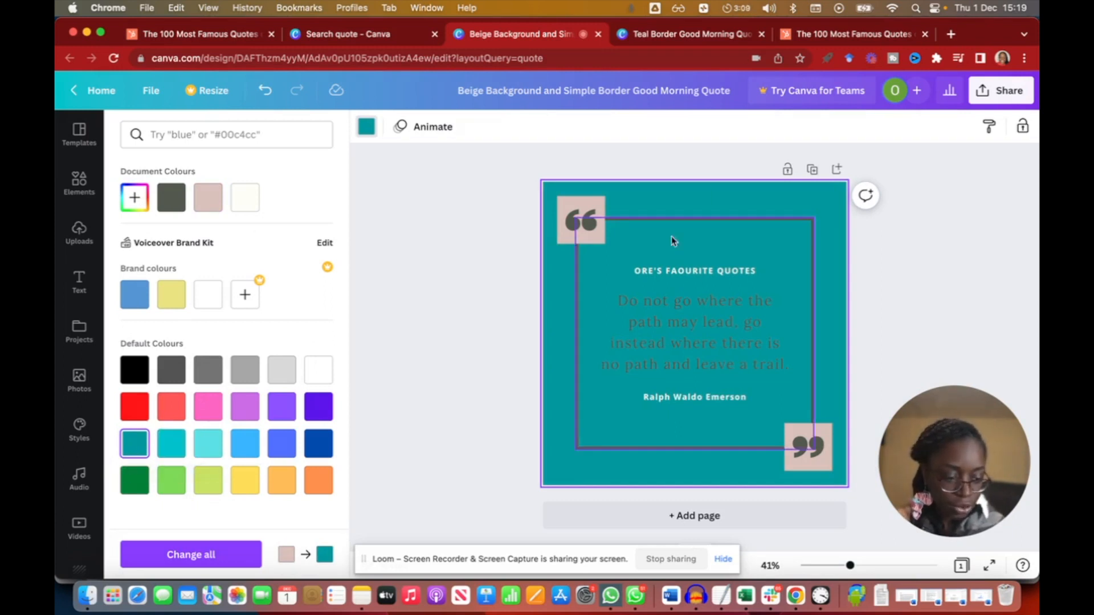
Change the background colour to the lighter turquoise swatch instead.
left_click(598, 222)
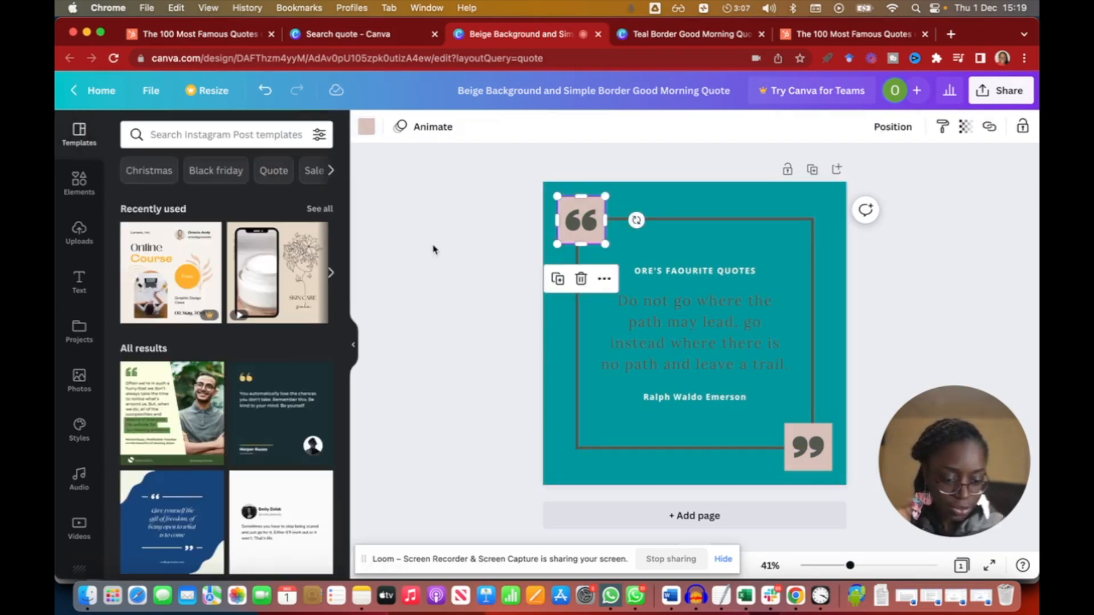
left_click(556, 349)
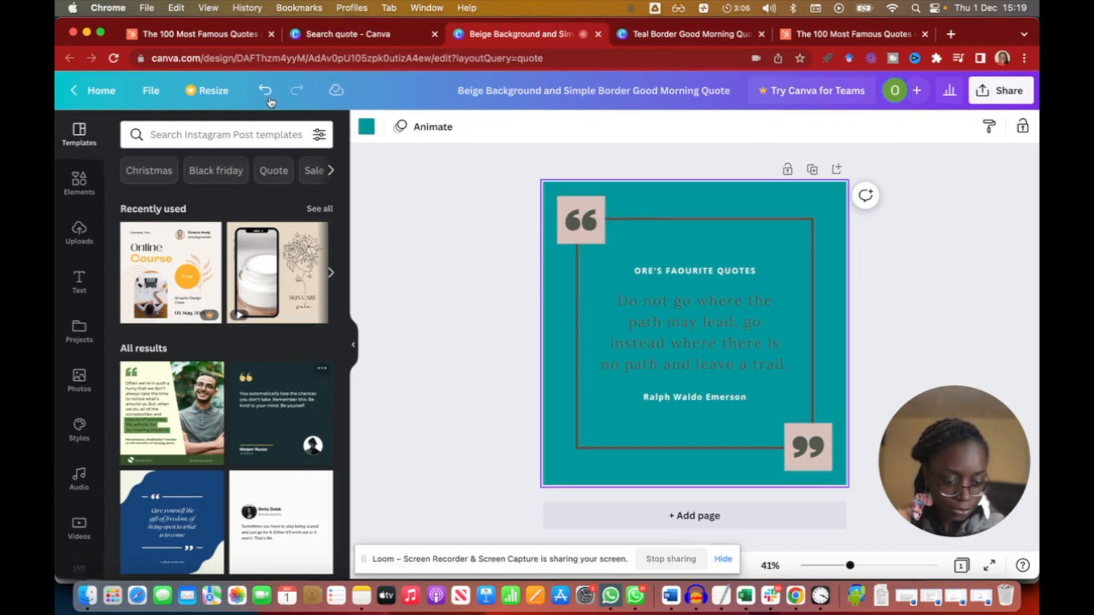
left_click(367, 138)
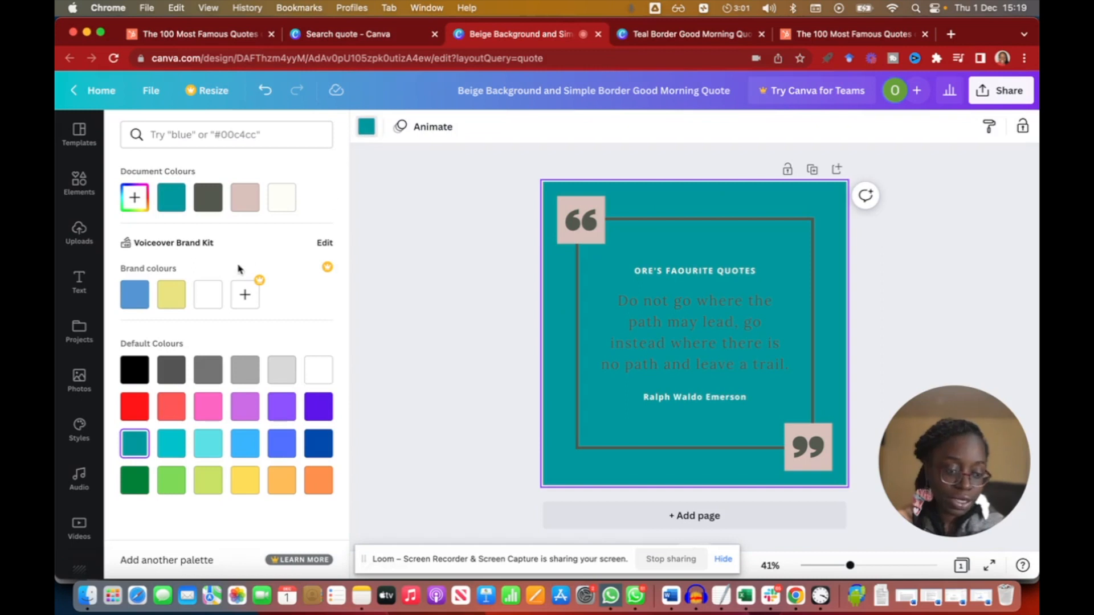
left_click(210, 450)
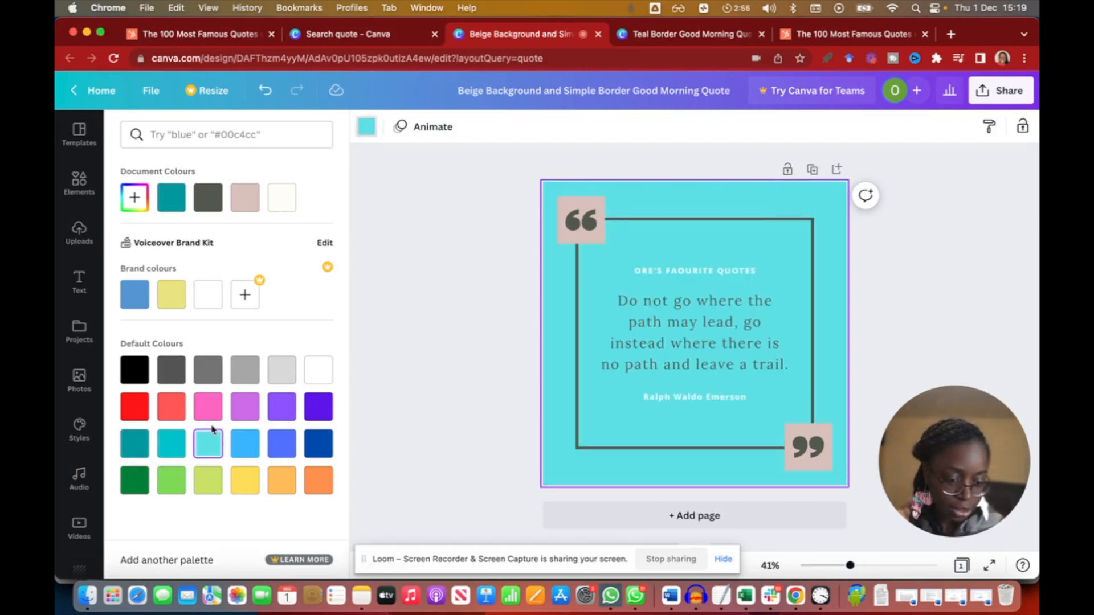
left_click(168, 444)
left_click(211, 449)
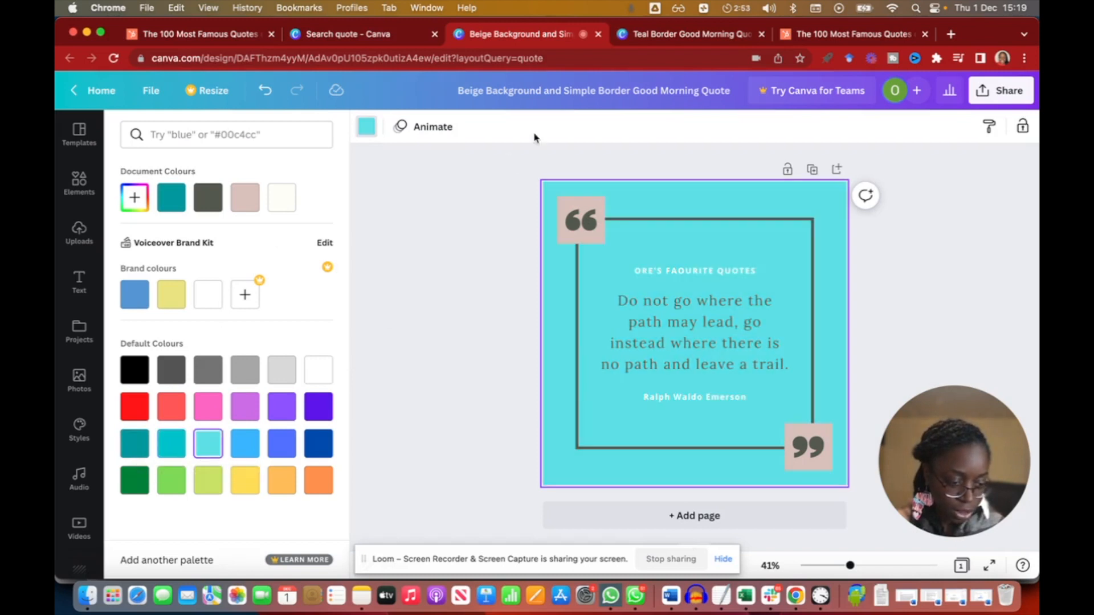
Select both quotation-mark boxes and colour them White #ffffff.
left_click(573, 214)
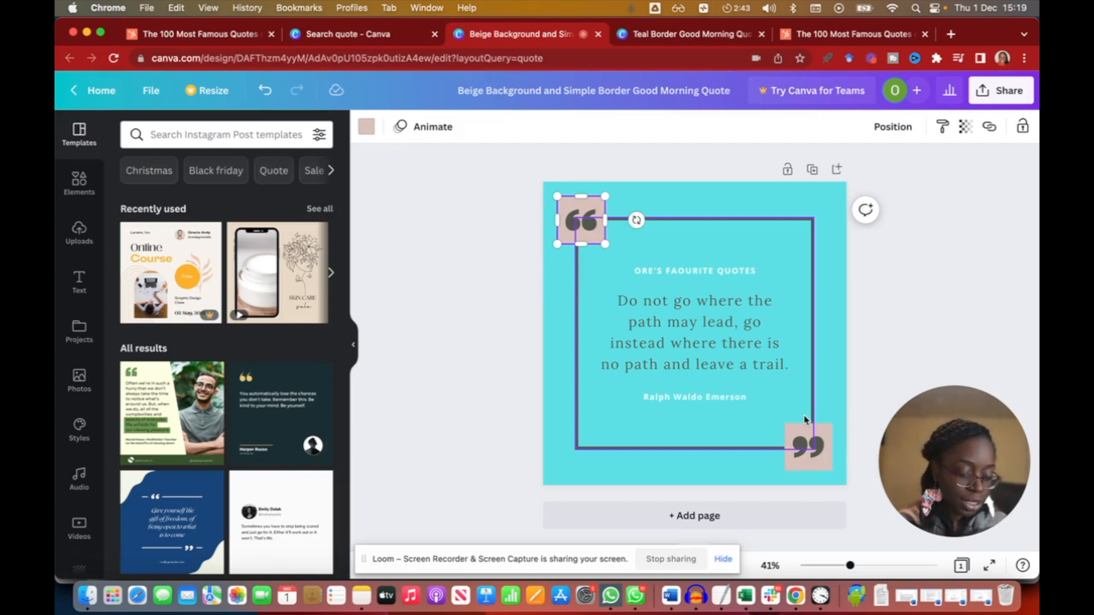
left_click(821, 437, "shift")
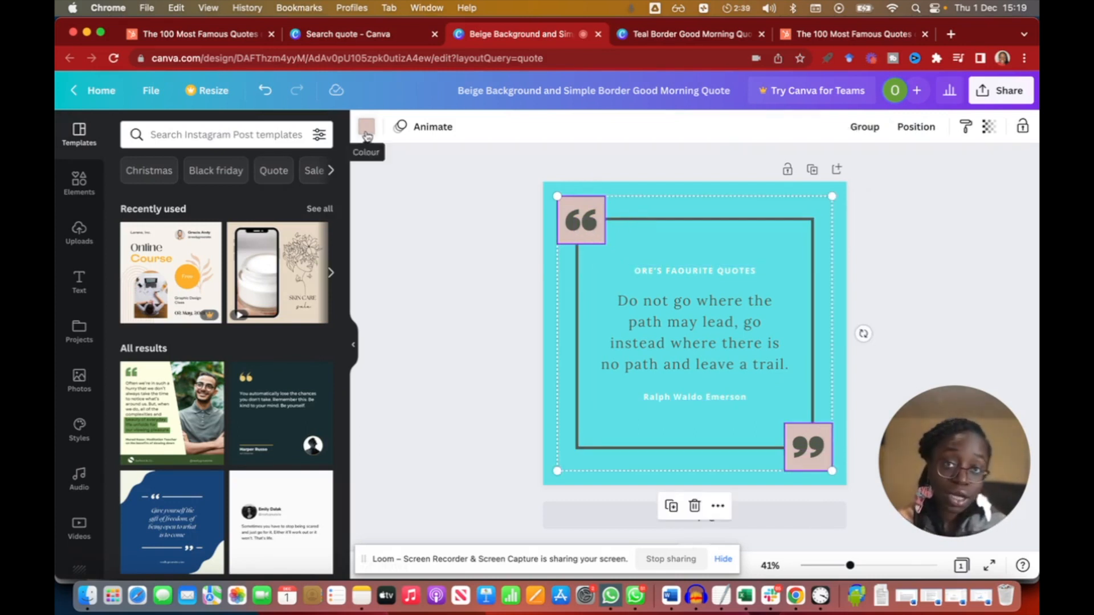
left_click(366, 135)
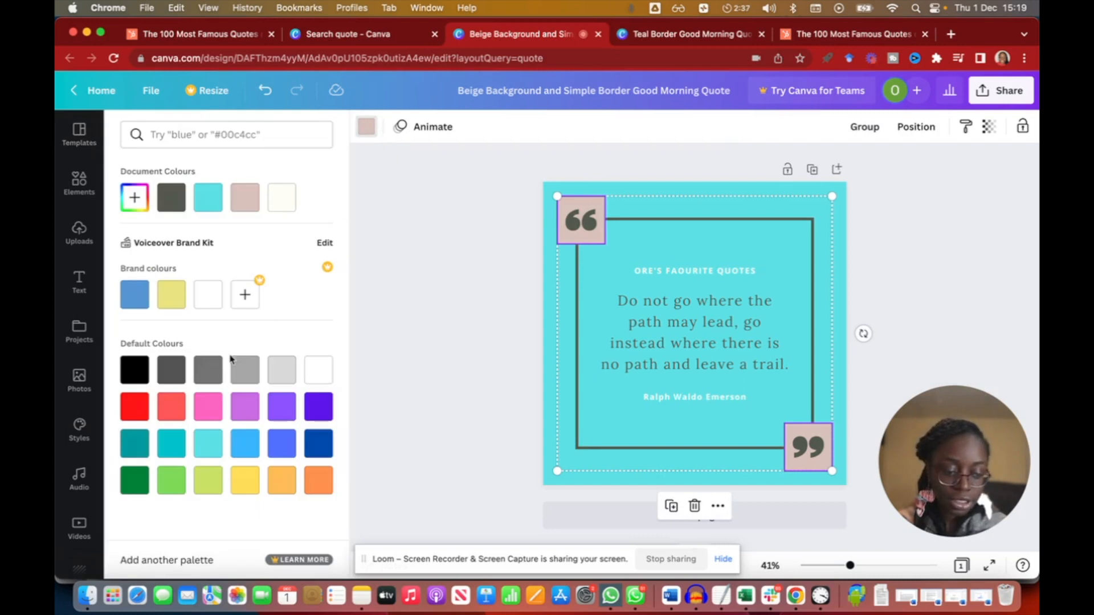
left_click(321, 374)
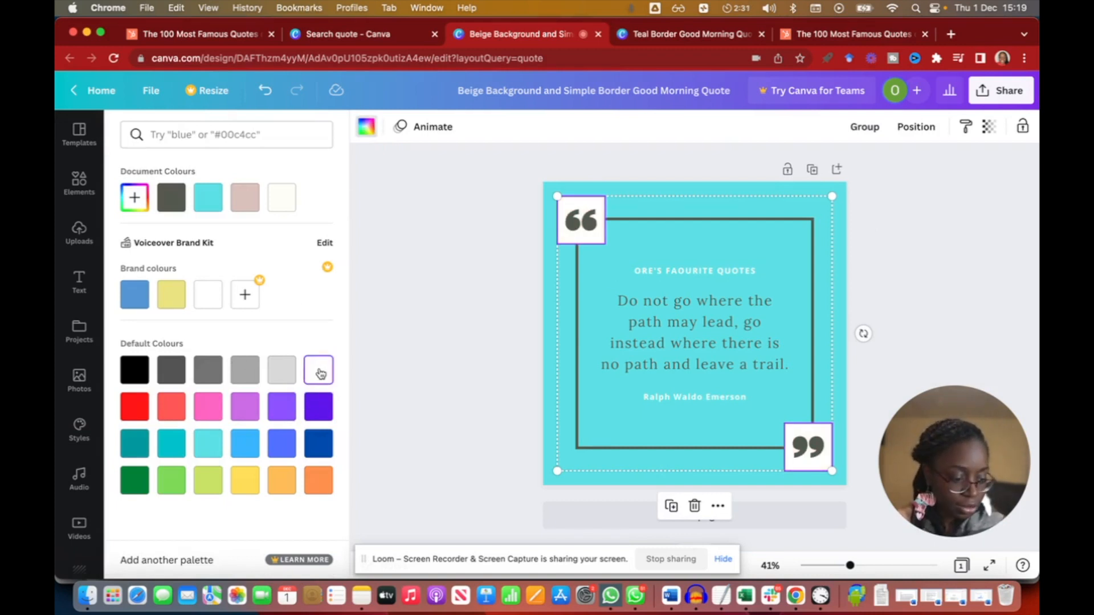
Undo the white fill and recolour the quotation-mark boxes with the turquoise document colour.
left_click(454, 321)
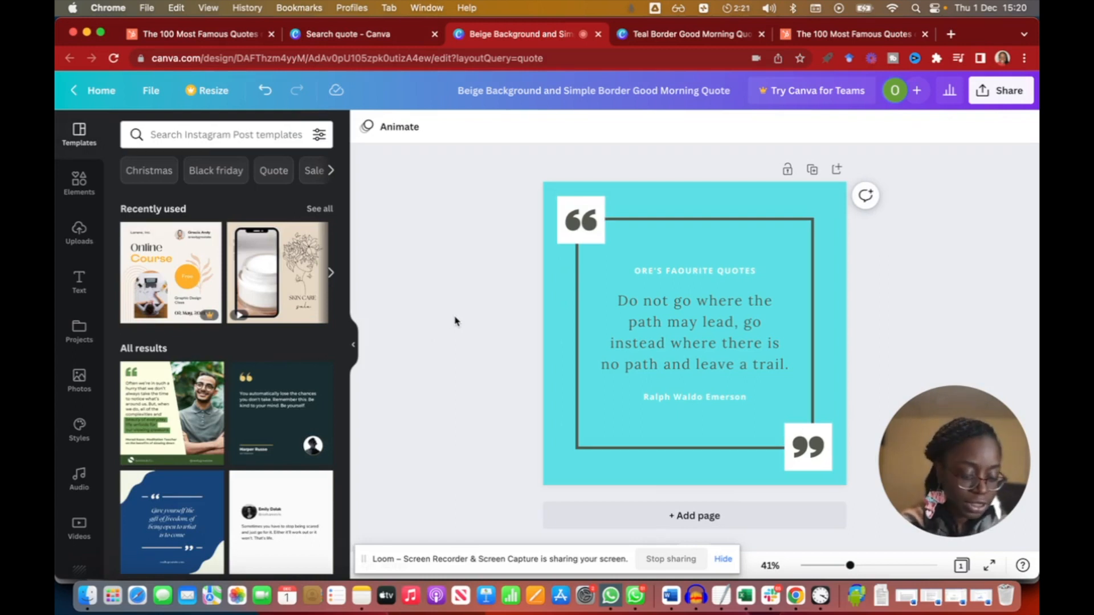
key("super+z")
left_click(596, 206)
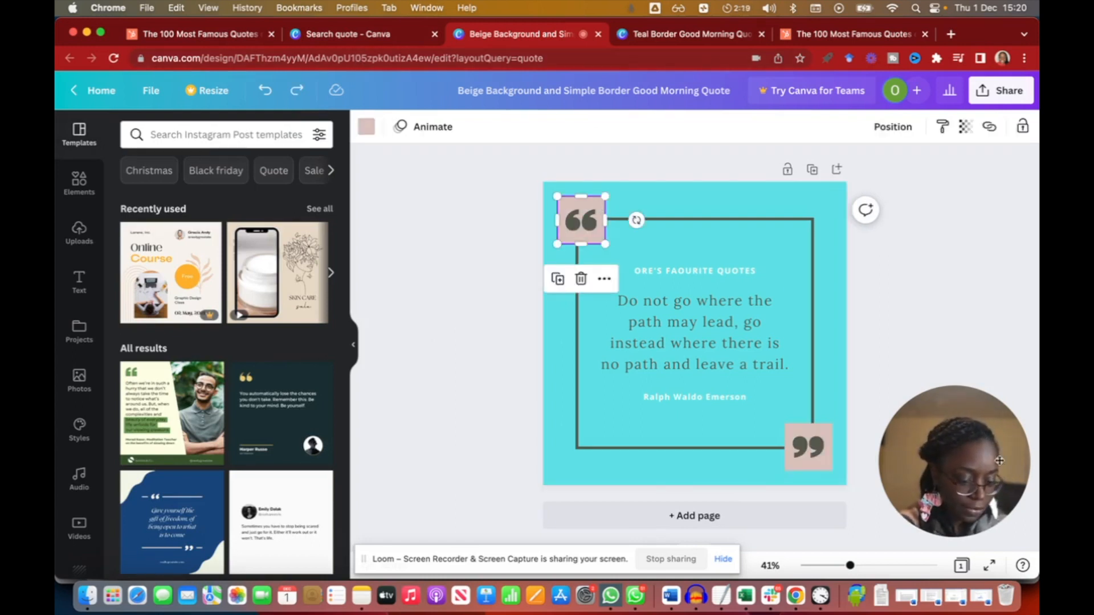
left_click(808, 447, "shift")
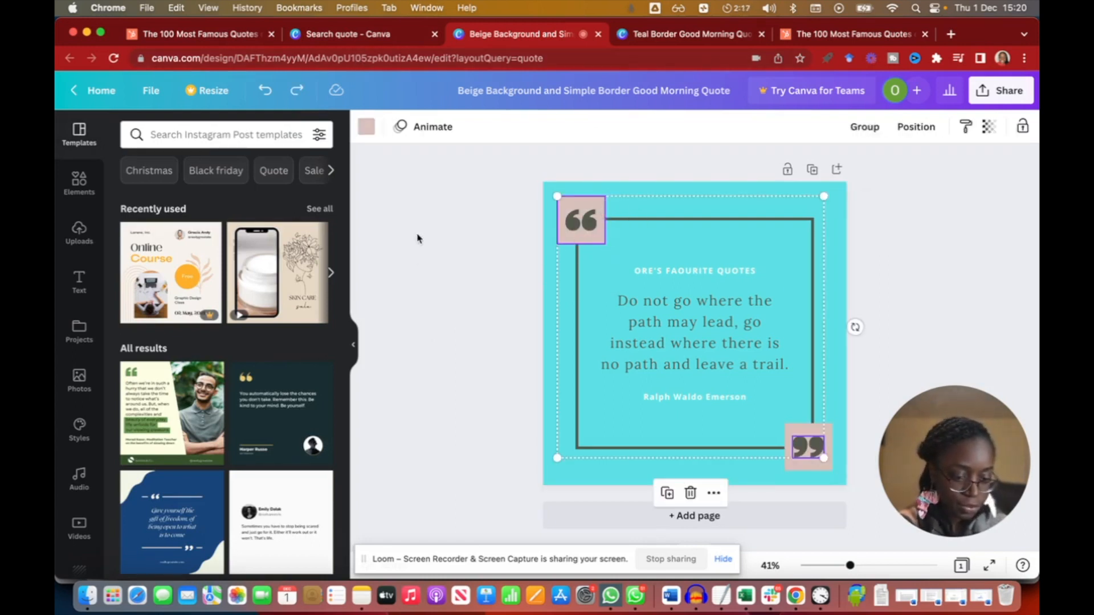
left_click(366, 127)
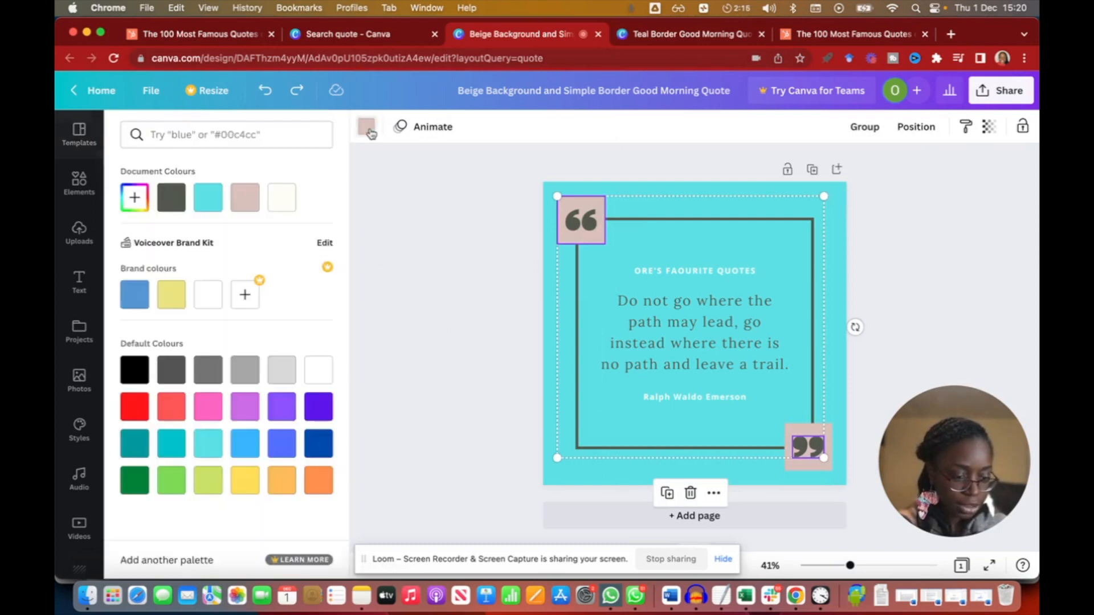
left_click(208, 197)
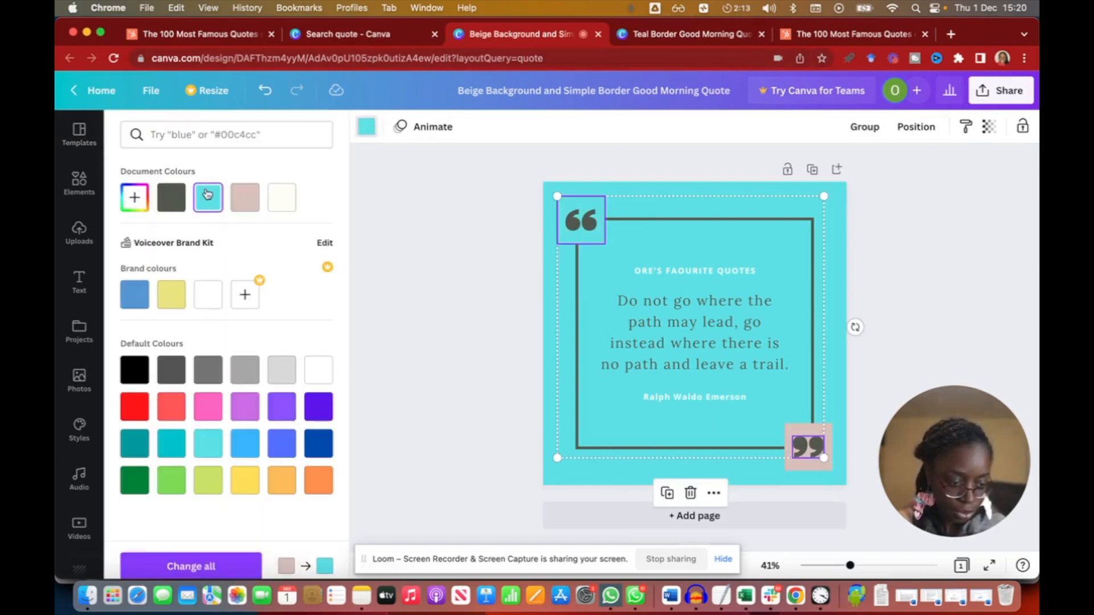
left_click(496, 199)
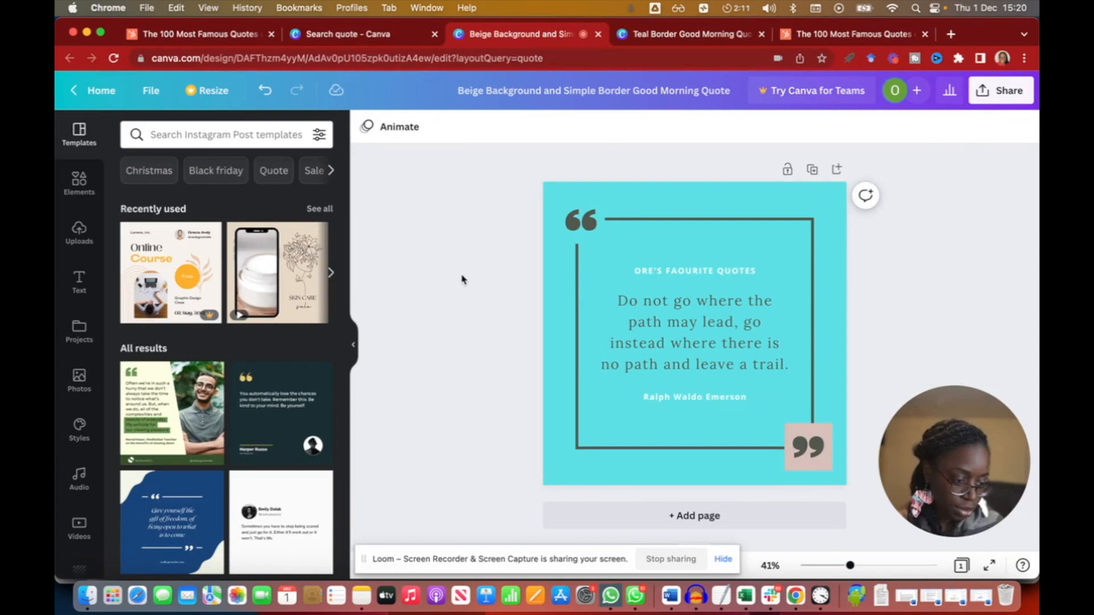
Apply the same turquoise document colour to the closing quotation-mark box.
left_click(827, 431)
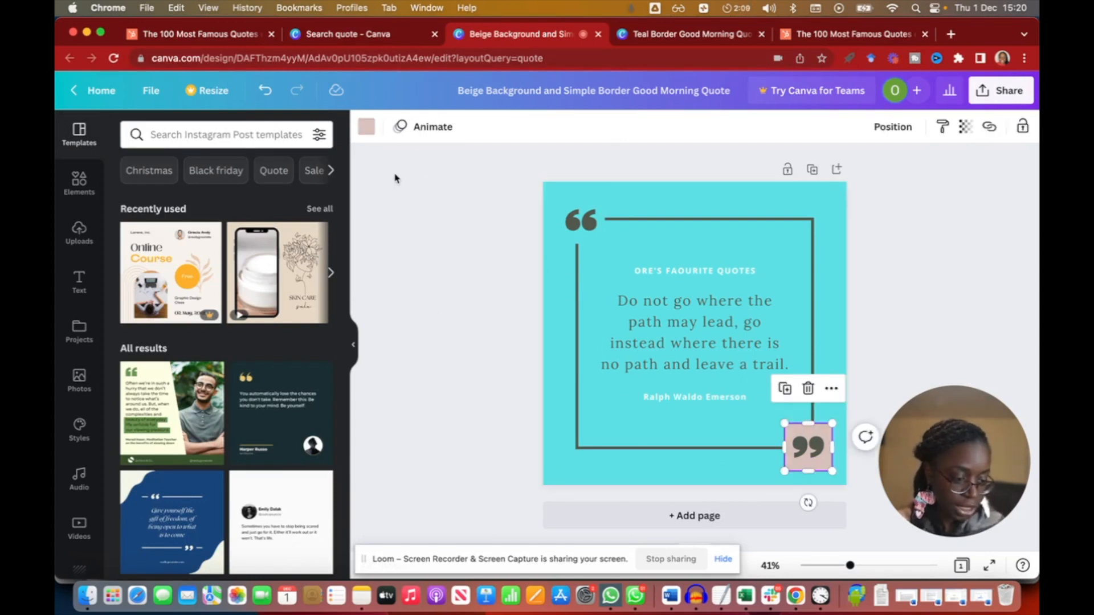
left_click(367, 126)
left_click(208, 197)
key("Escape")
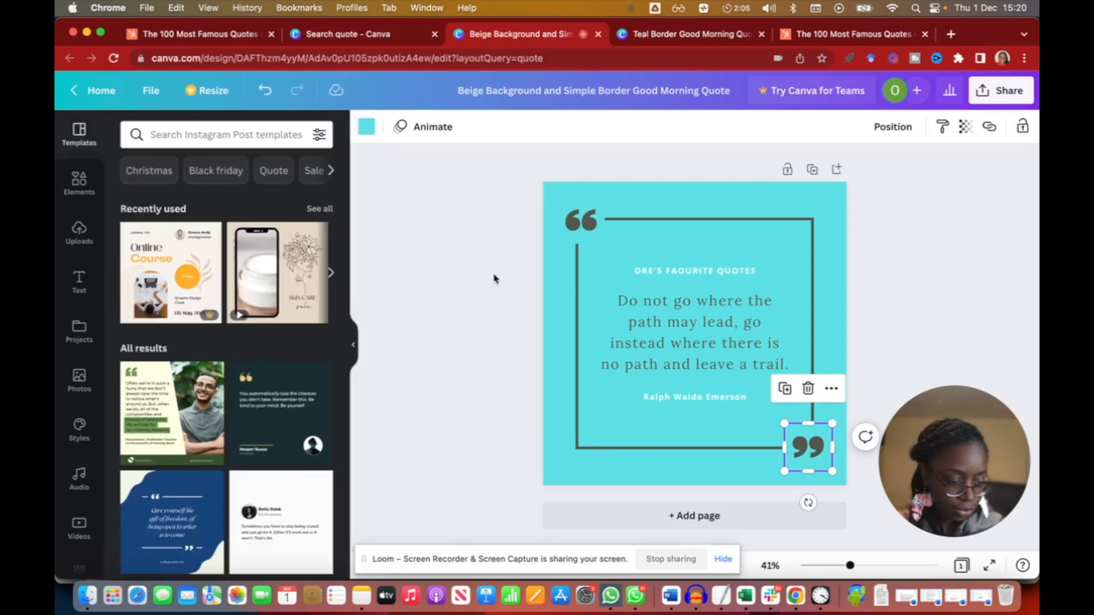
left_click(493, 277)
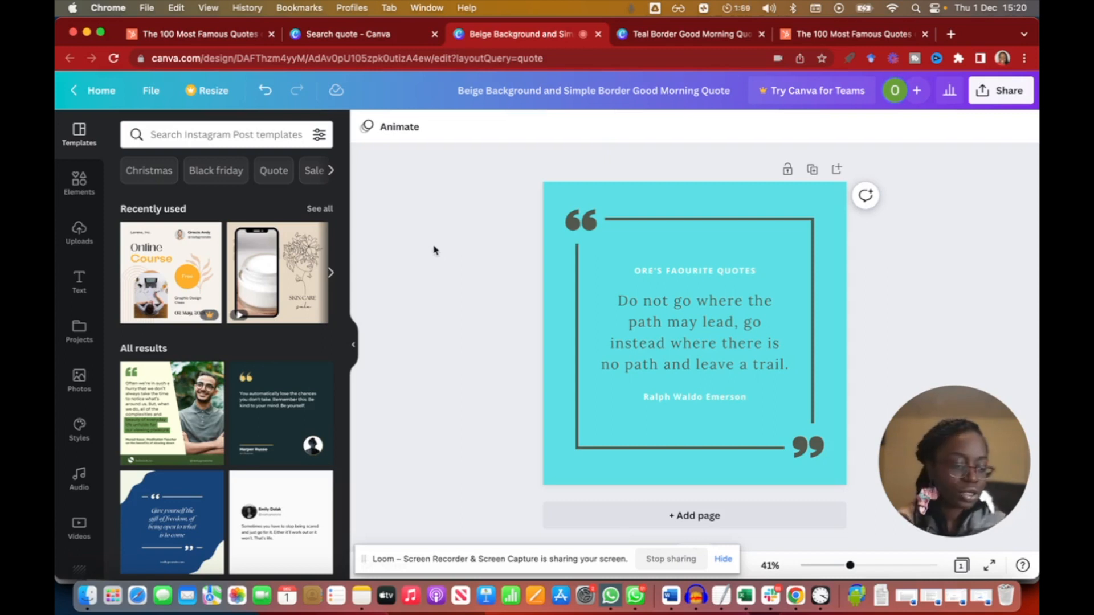
Change the quote text's font to Marykate.
left_click(682, 307)
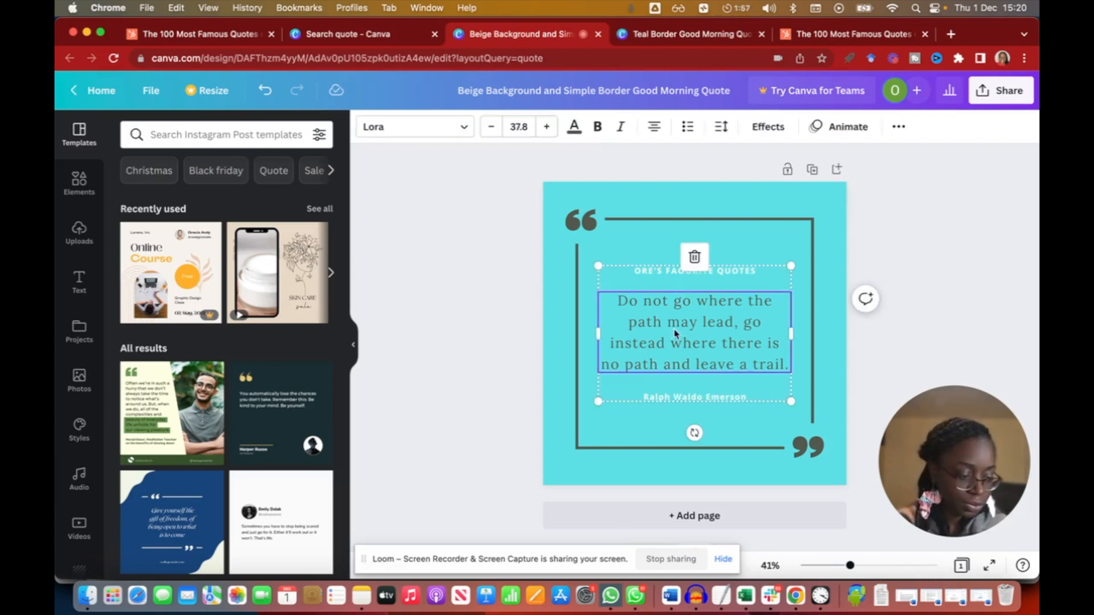
left_click(459, 129)
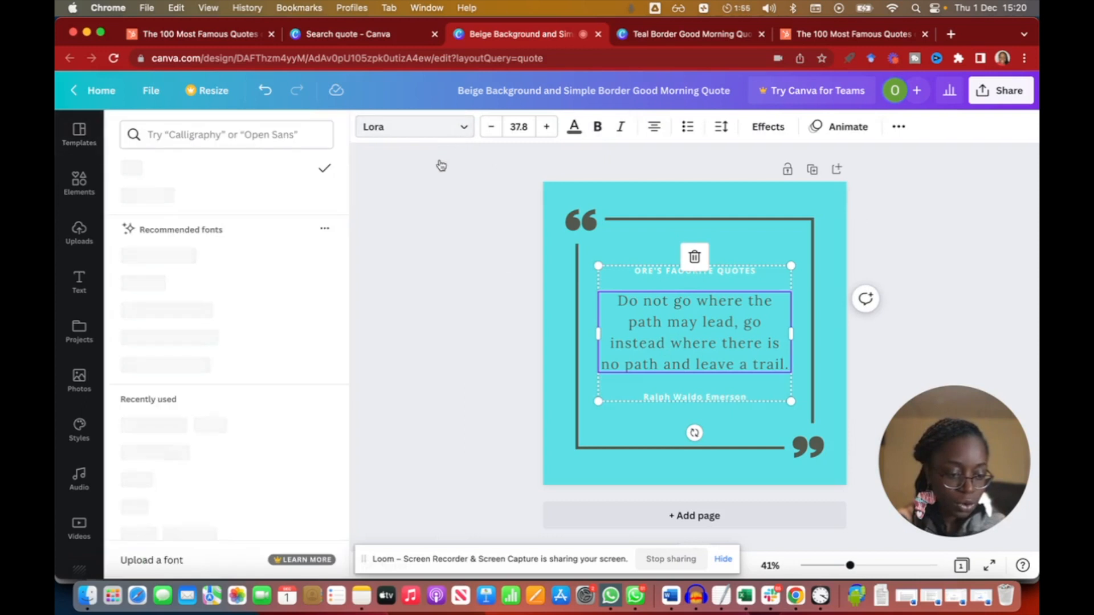
left_click(215, 294)
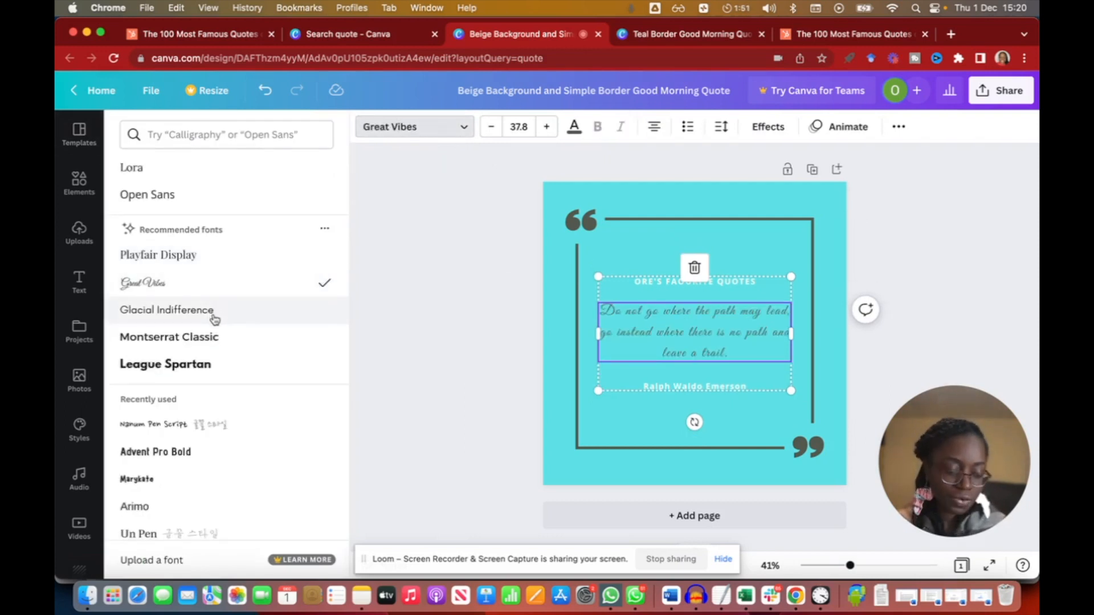
left_click(212, 362)
scroll(211, 370, "down", 1)
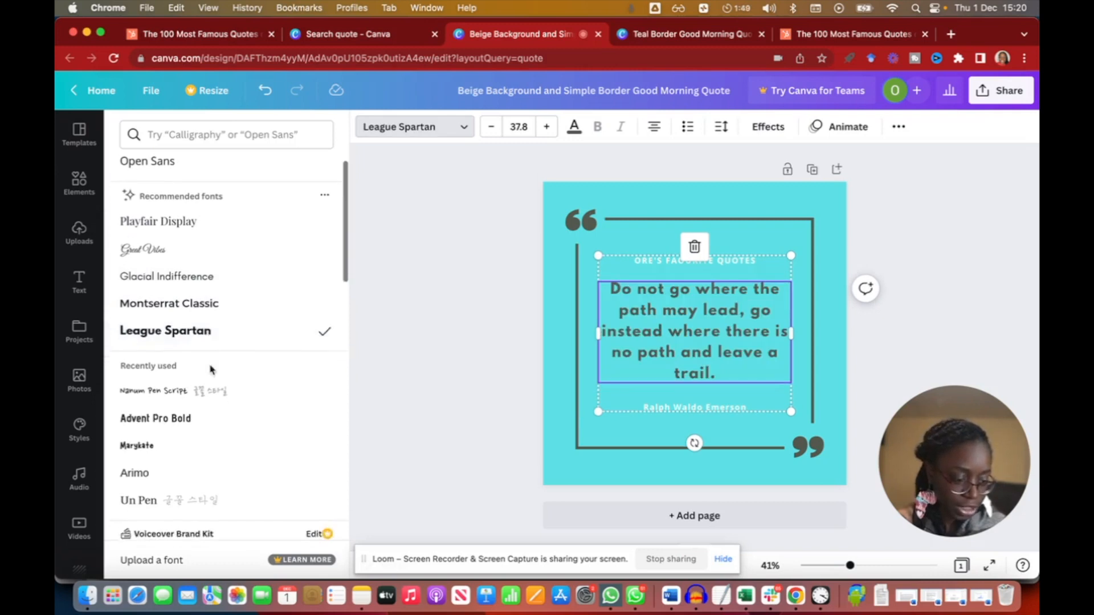
scroll(210, 369, "down", 3)
left_click(191, 359)
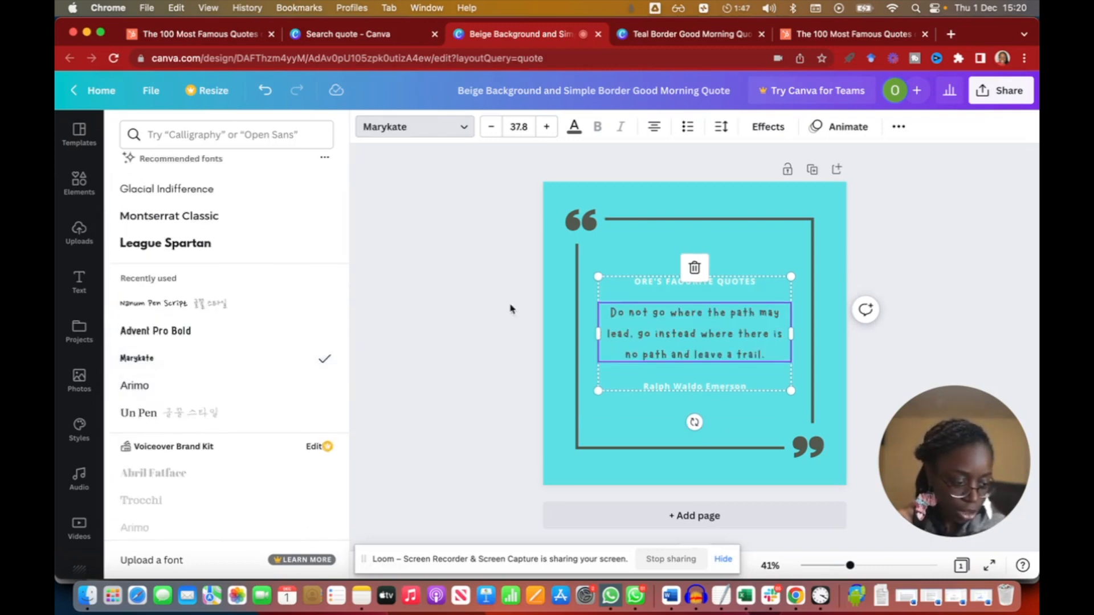
Try quote font sizes of 40 and 55.
left_click(521, 127)
left_click(523, 129)
type("40")
key("Return")
left_click(522, 130)
left_click(523, 130)
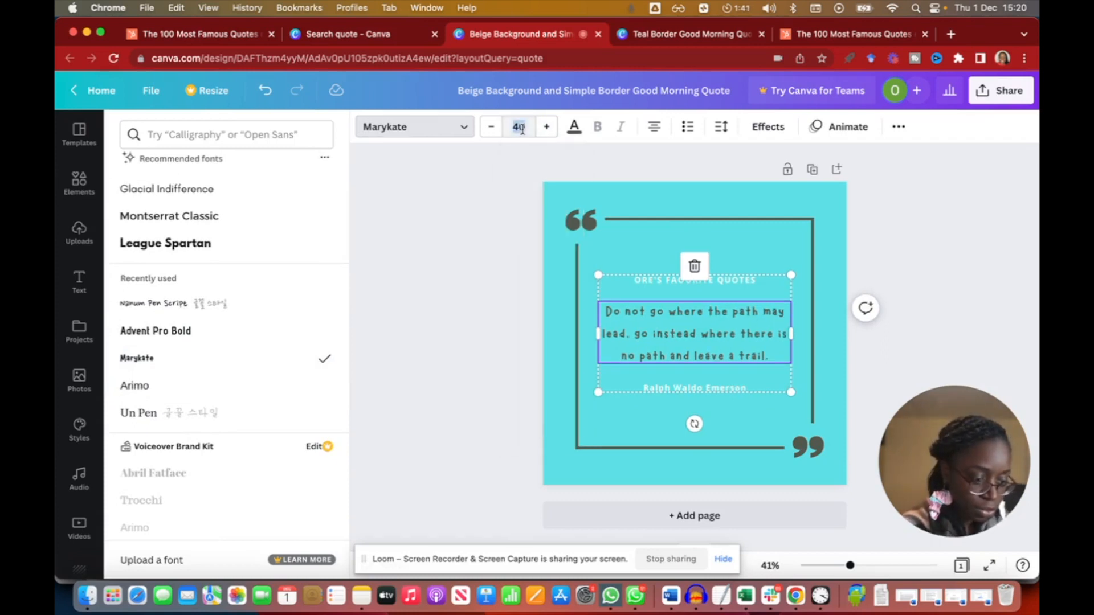
type("55")
key("Return")
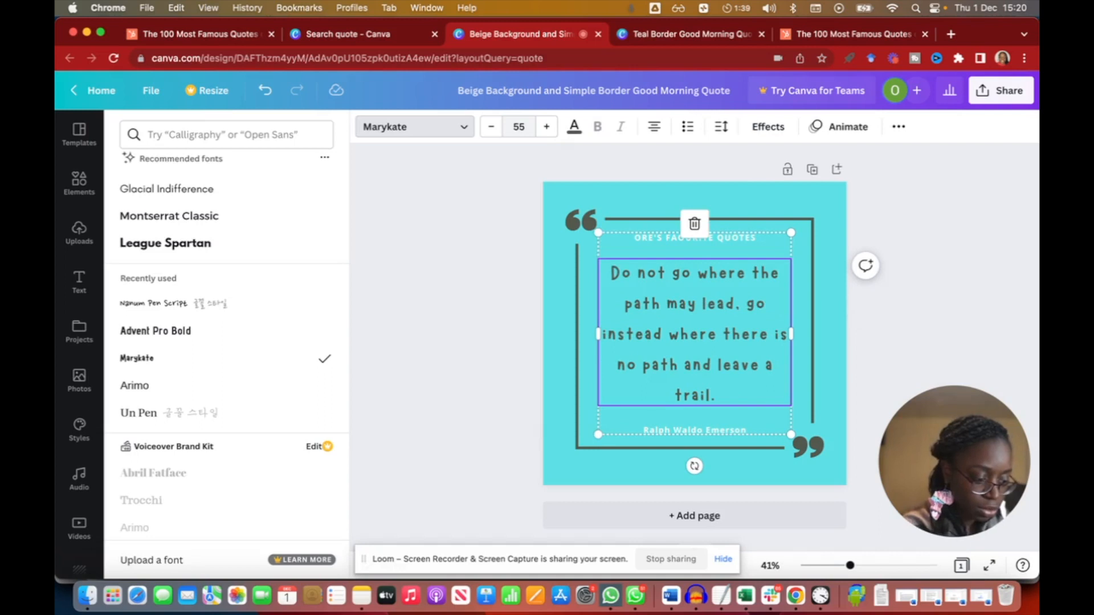
Set the quote text's font size to 50.
left_click(519, 130)
left_click(519, 130)
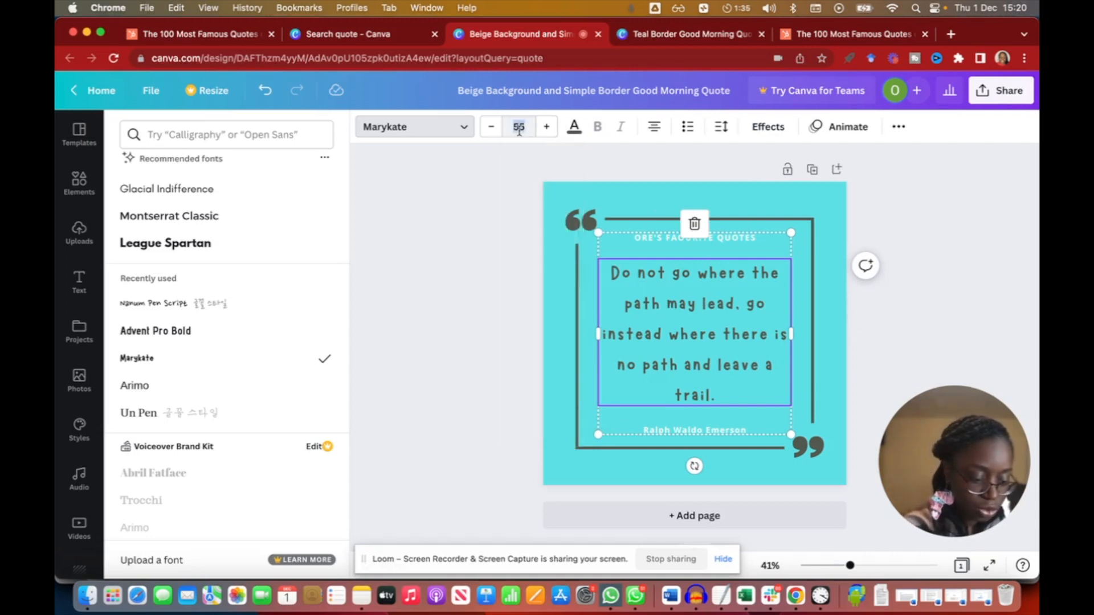
type("50")
key("Return")
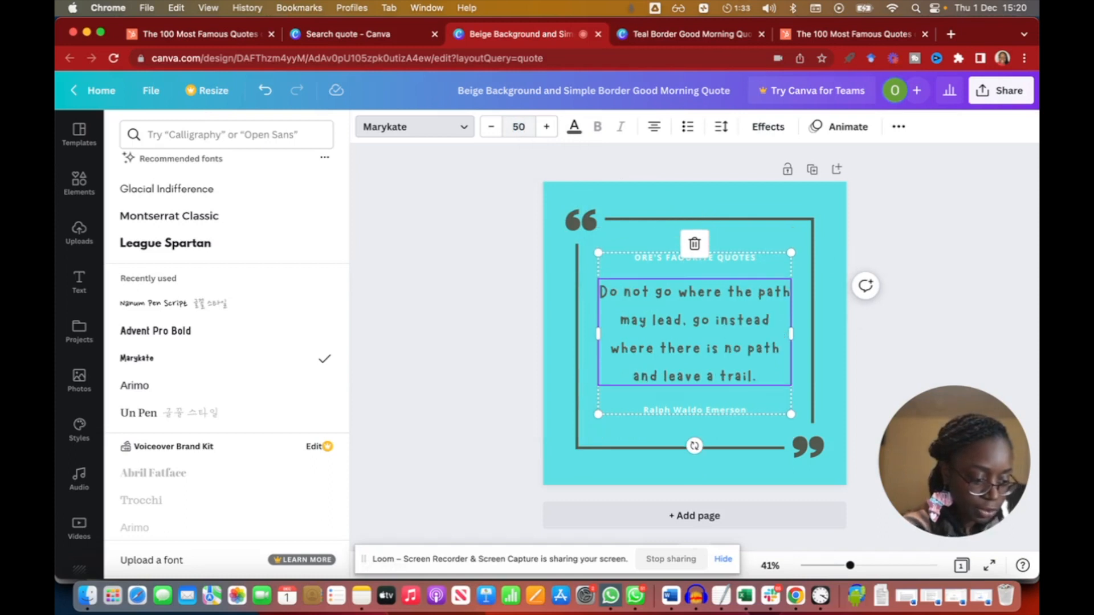
key("Escape")
key("Escape")
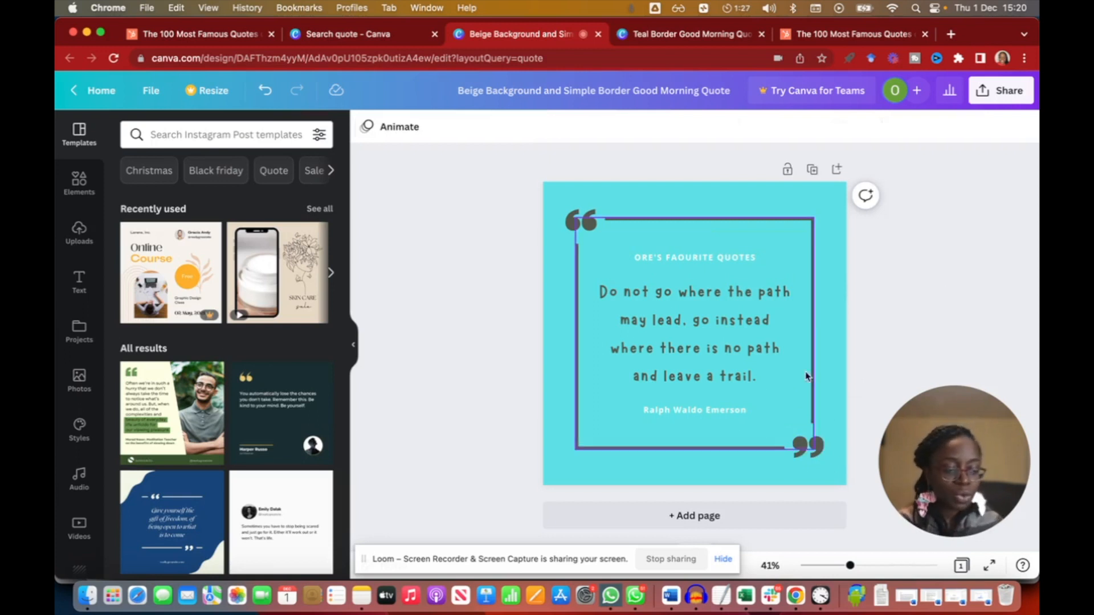
Duplicate the finished quote page.
left_click(811, 169)
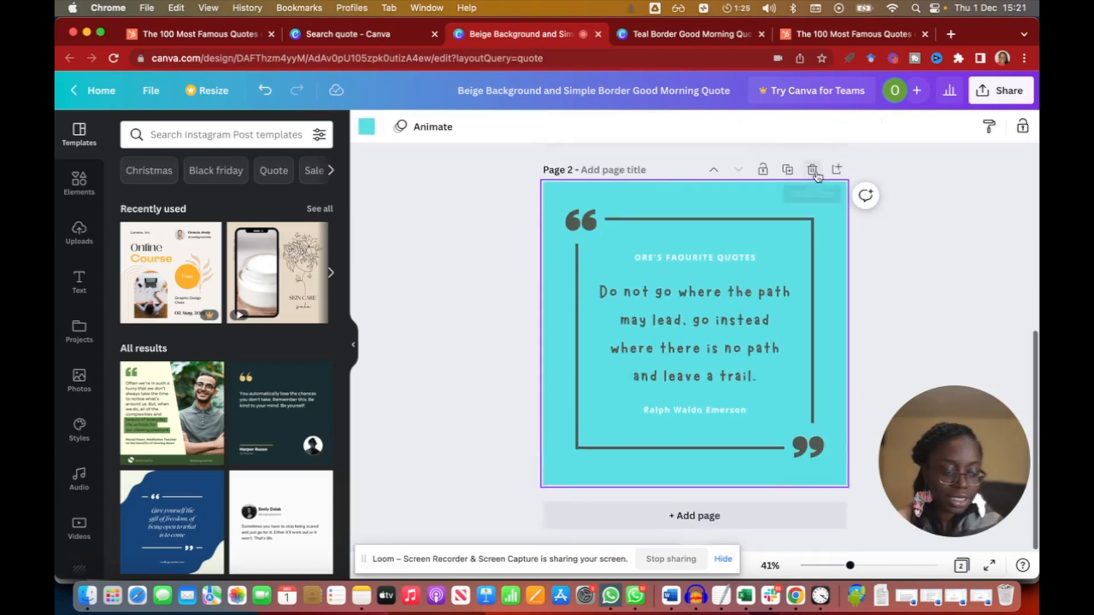